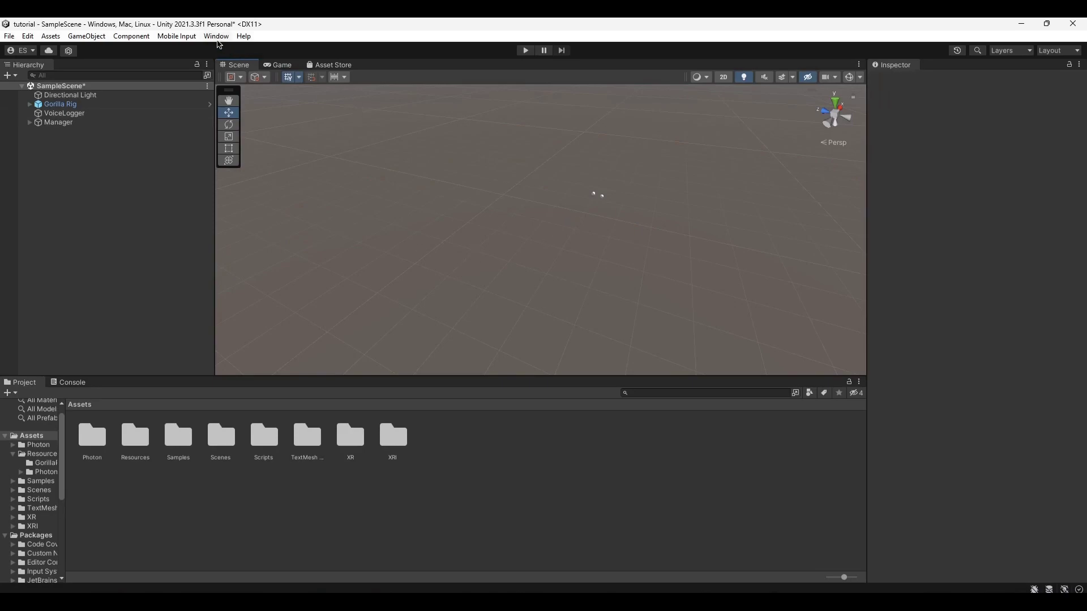
Open the Package Manager and show the packages from the Unity Registry.
left_click(211, 39)
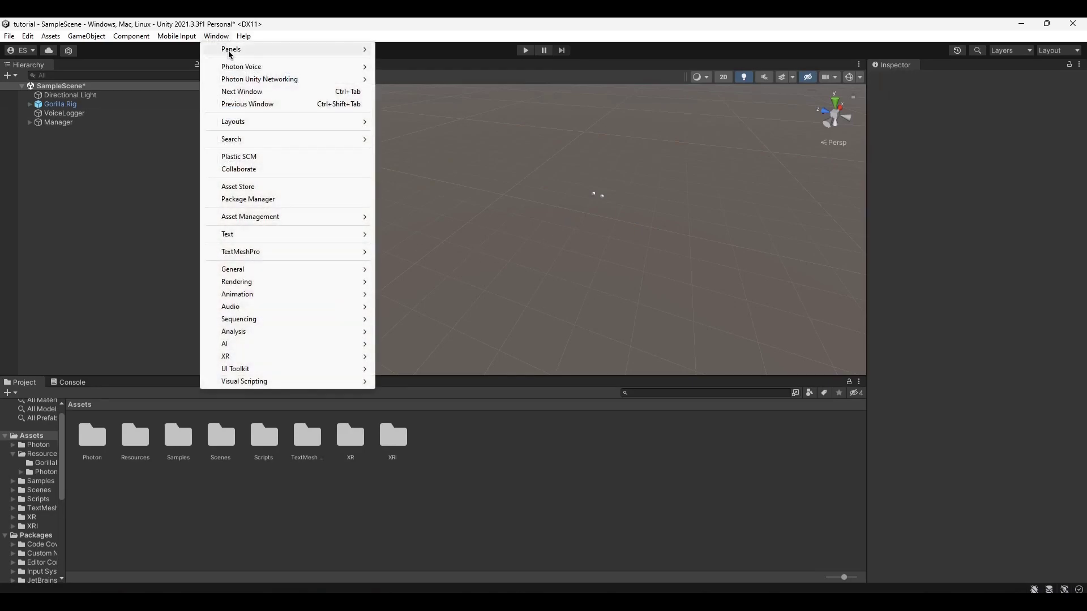
left_click(265, 202)
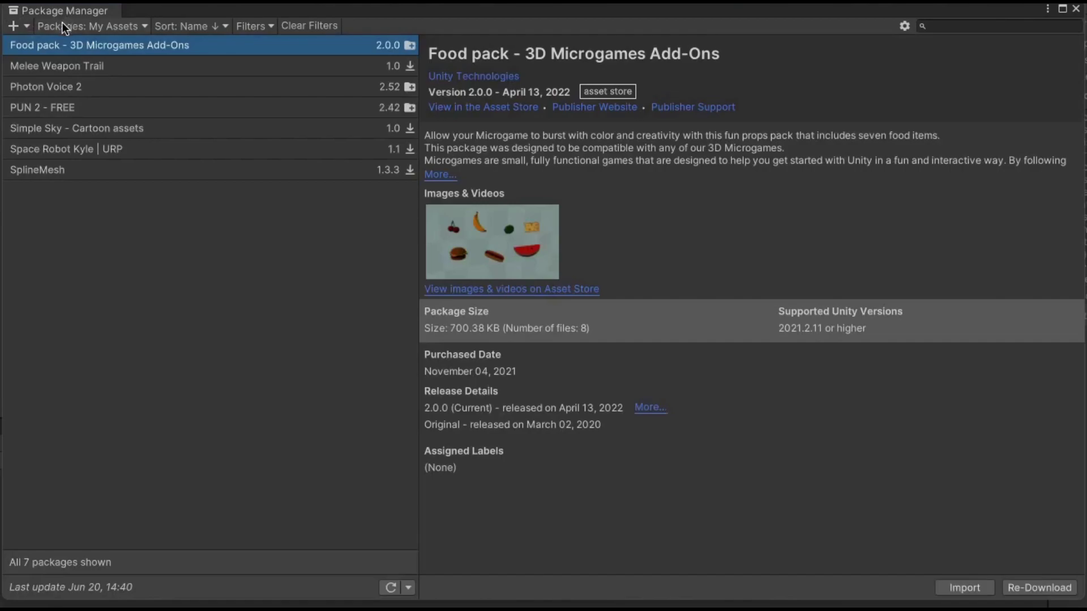
left_click(62, 23)
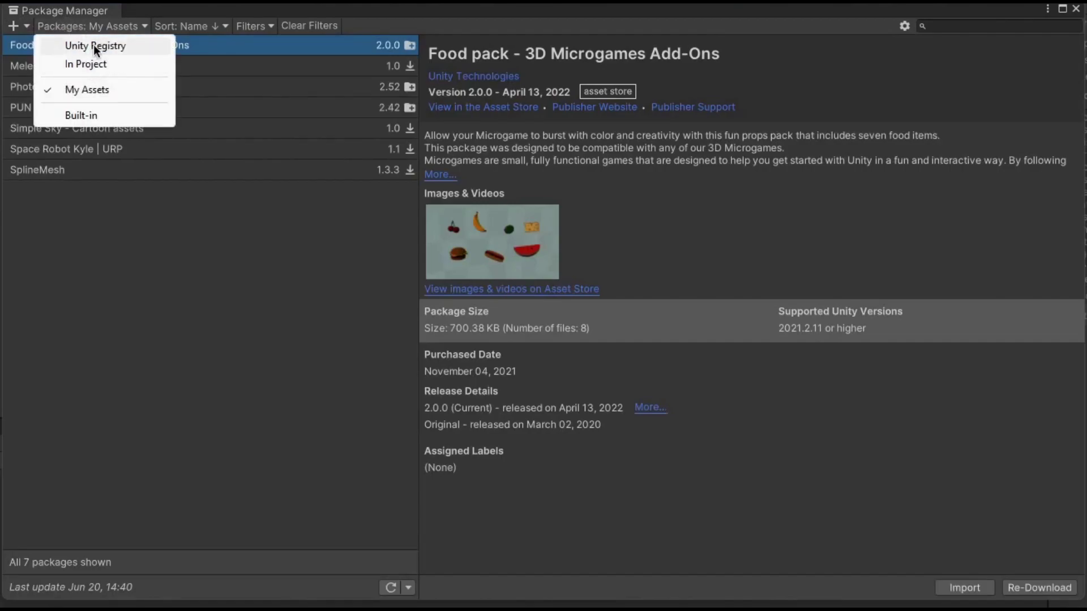
left_click(95, 45)
left_click(88, 26)
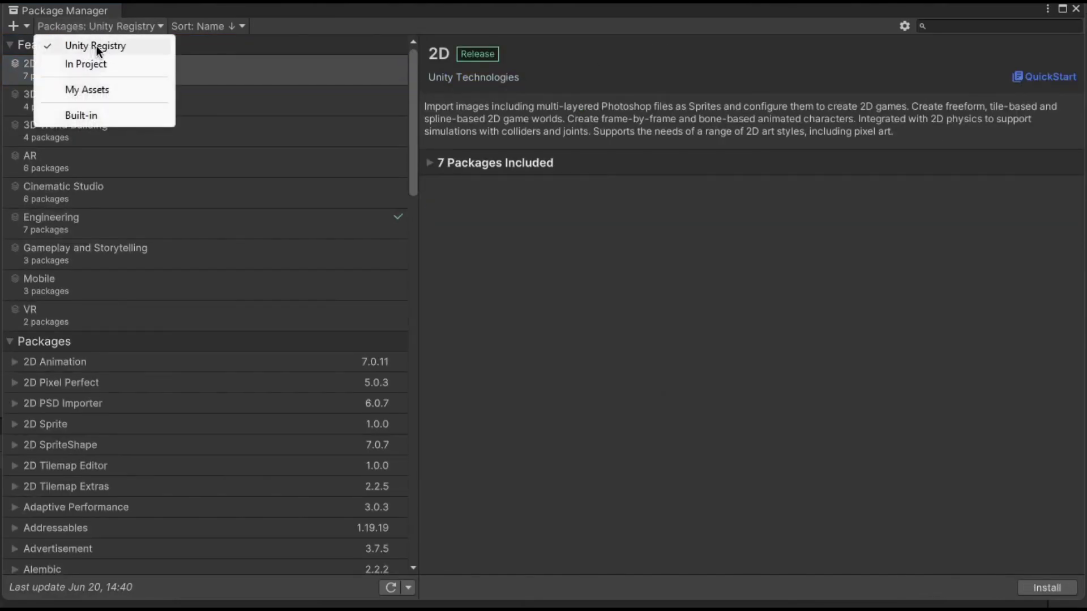
left_click(356, 17)
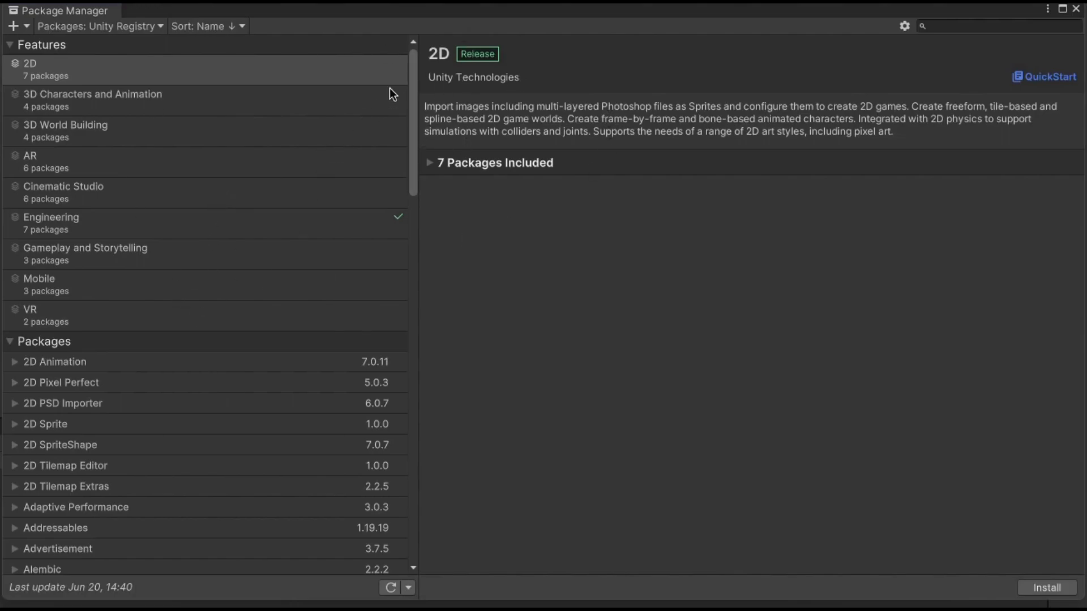
Search the registry for ProBuilder, install the package and close the Package Manager.
left_click(976, 28)
type("ProBuilder")
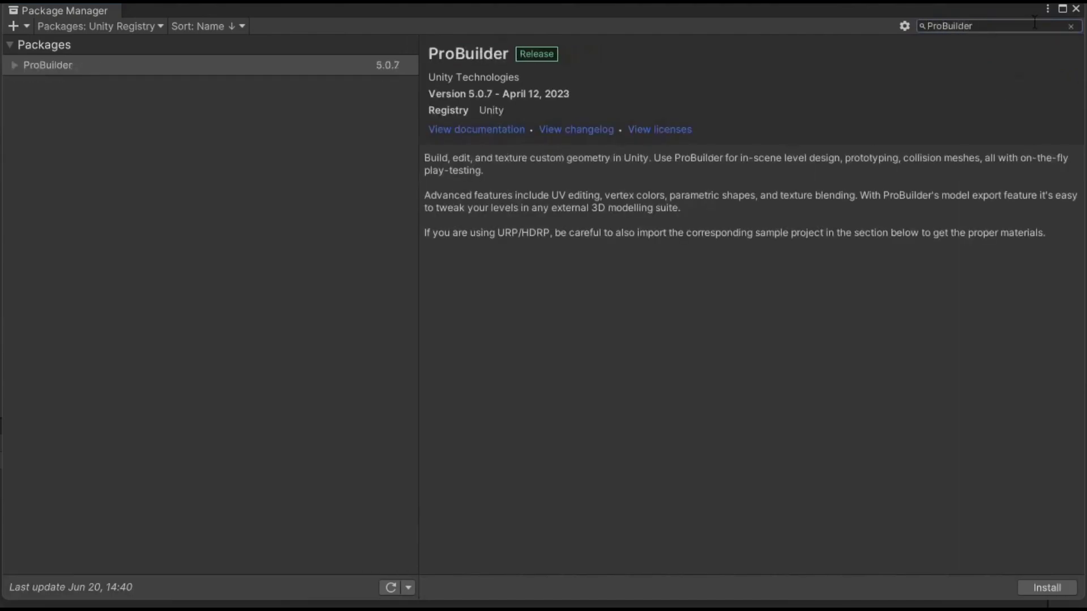
left_click(1038, 586)
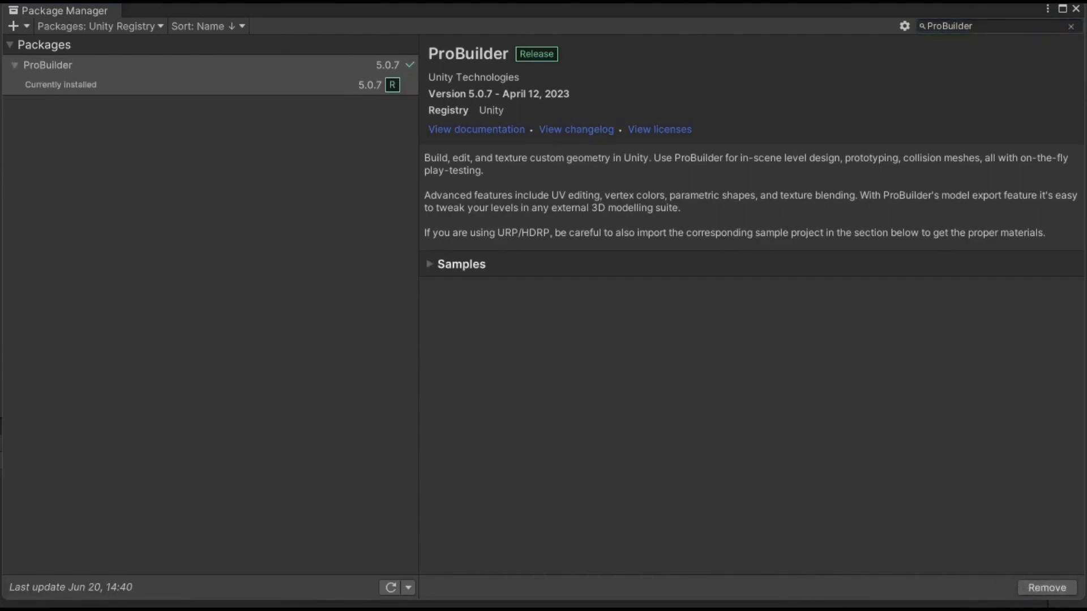
left_click(1076, 9)
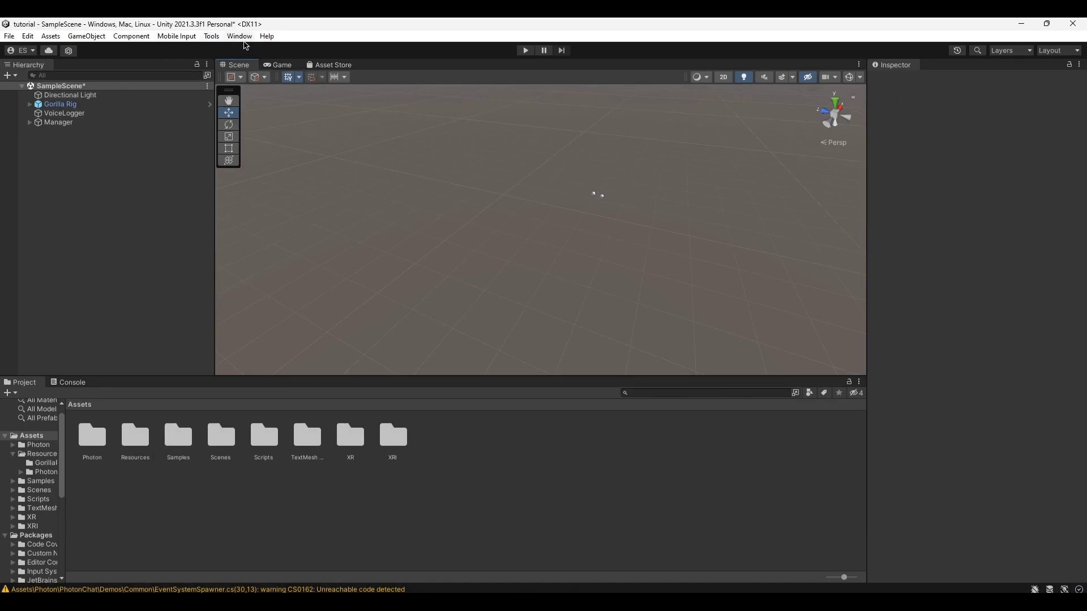
Open the ProBuilder window and dock it beside the Inspector.
left_click(212, 37)
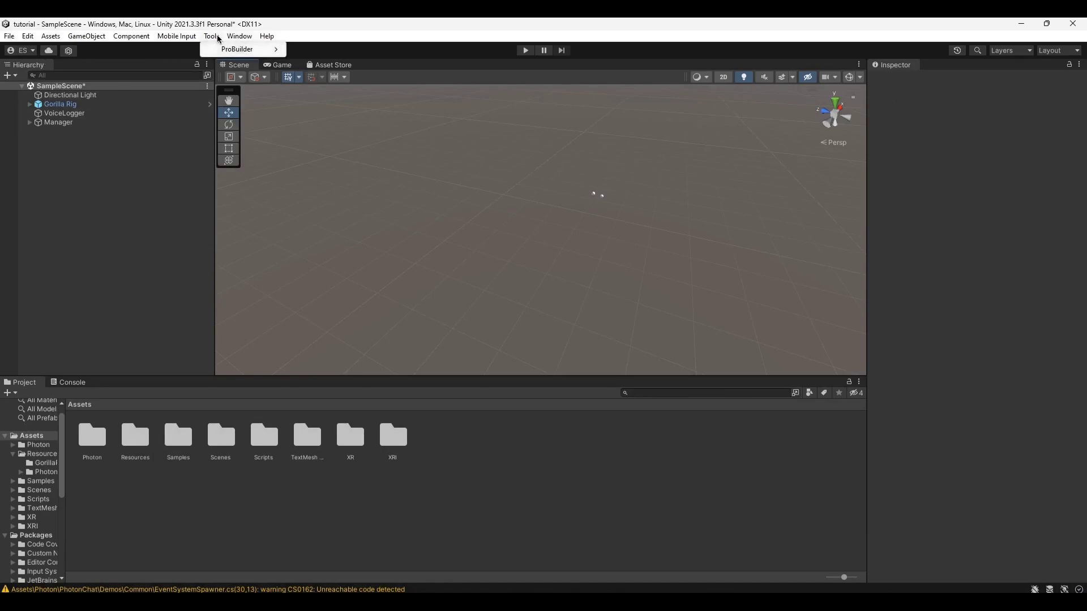
mouse_move(229, 51)
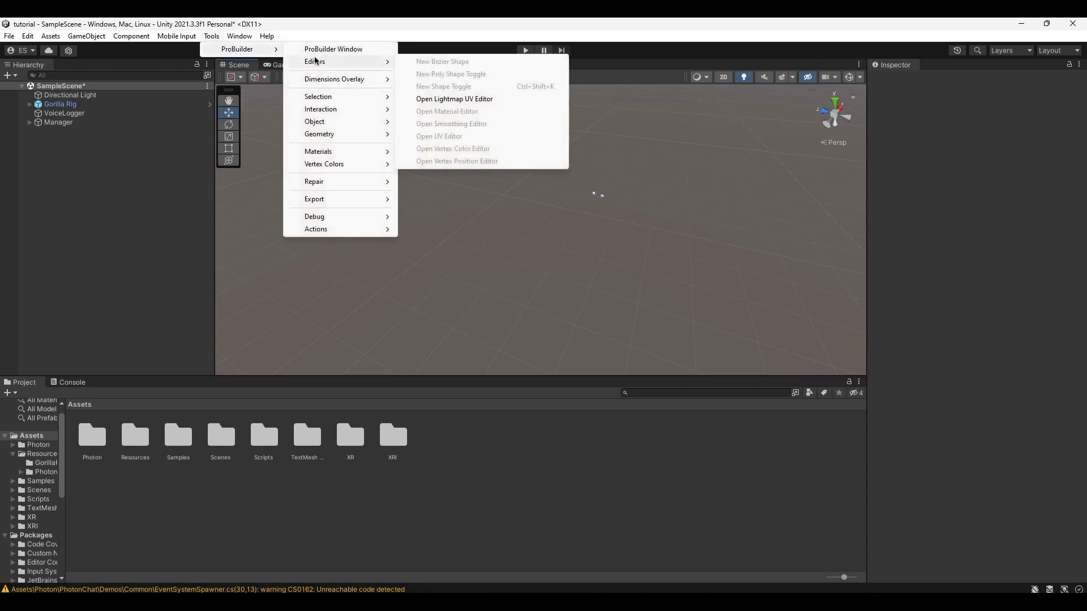
left_click(340, 49)
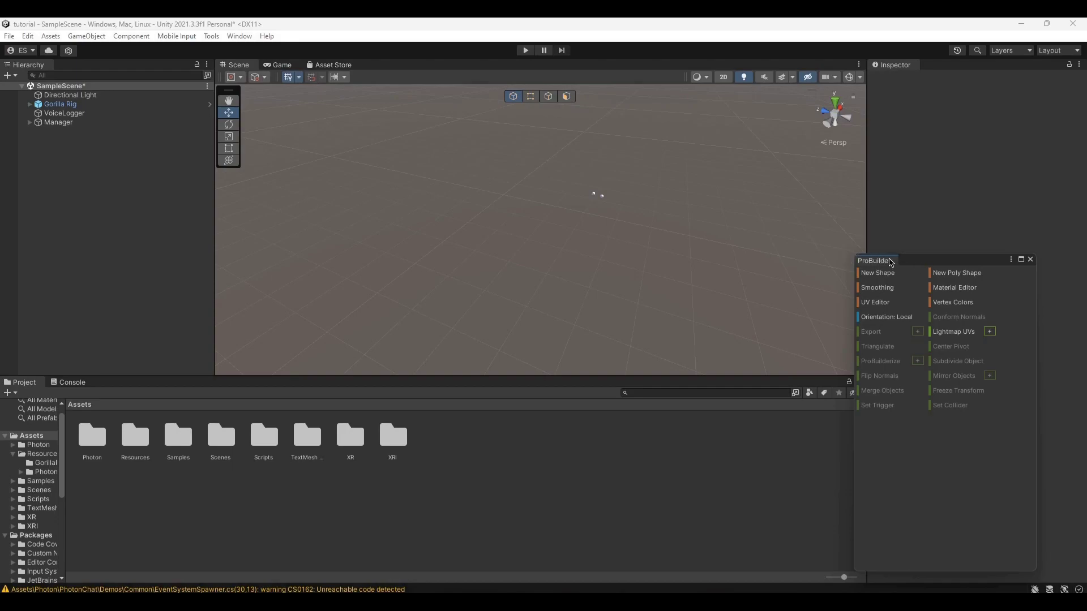
left_click_drag(876, 264, 937, 69)
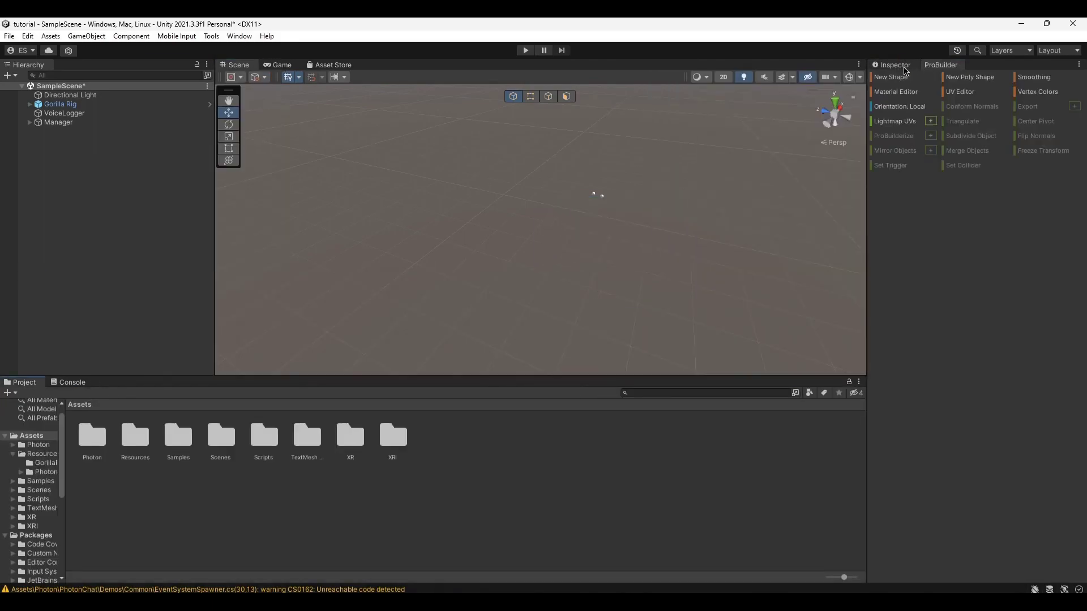
key("r")
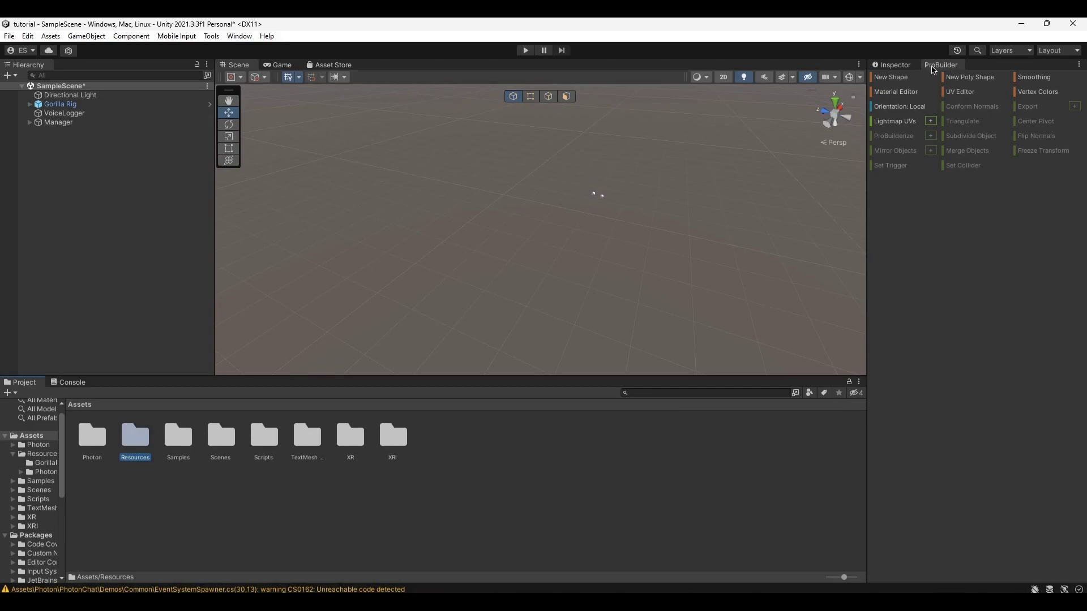
Create a new ProBuilder Plane shape drawn as a large flat ground area around the gorilla rig.
left_click(886, 77)
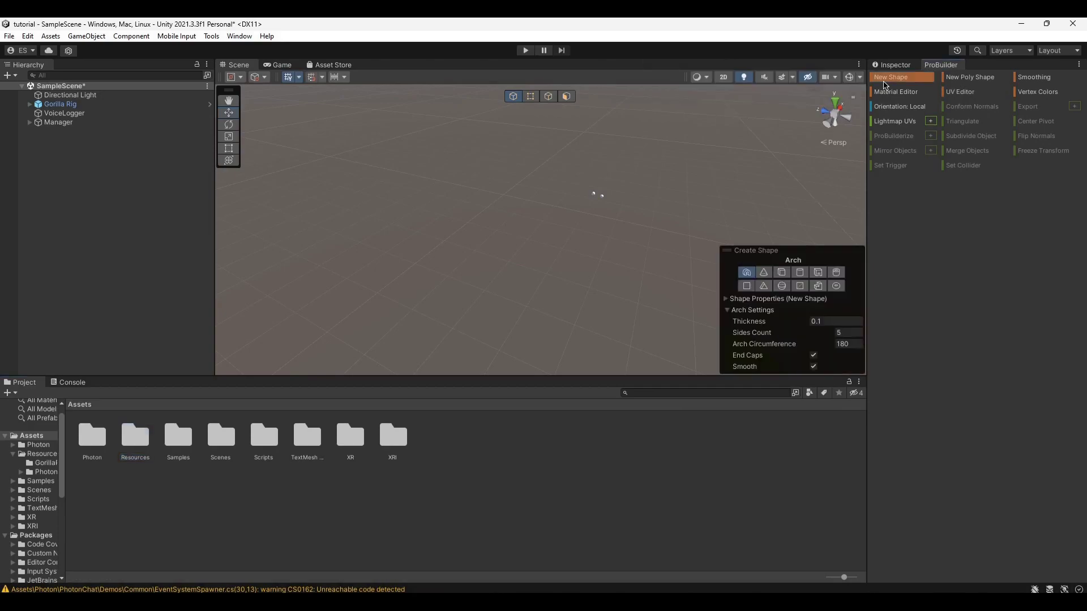
right_click_drag(616, 165, 516, 285)
left_click_drag(523, 375, 527, 422)
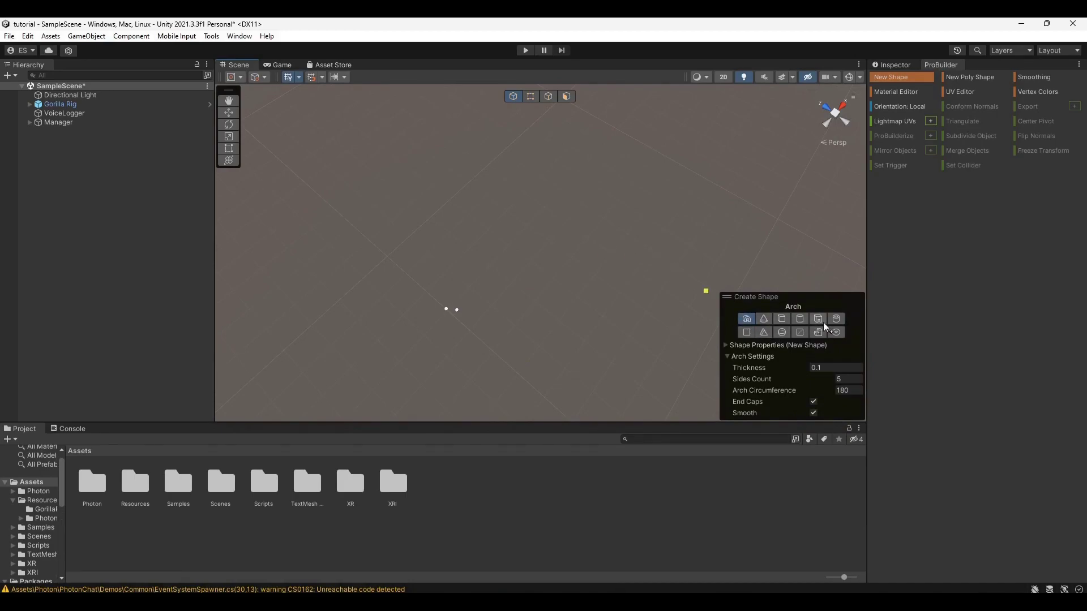
left_click(749, 335)
left_click_drag(577, 229, 706, 252, "alt")
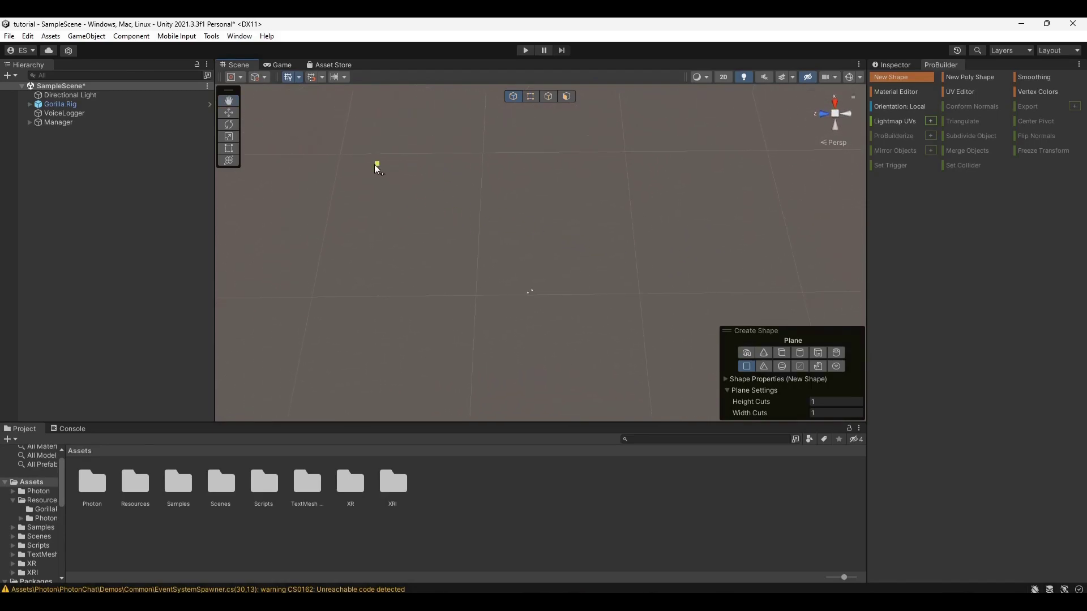
left_click_drag(411, 189, 659, 417)
left_click_drag(553, 301, 487, 168, "alt")
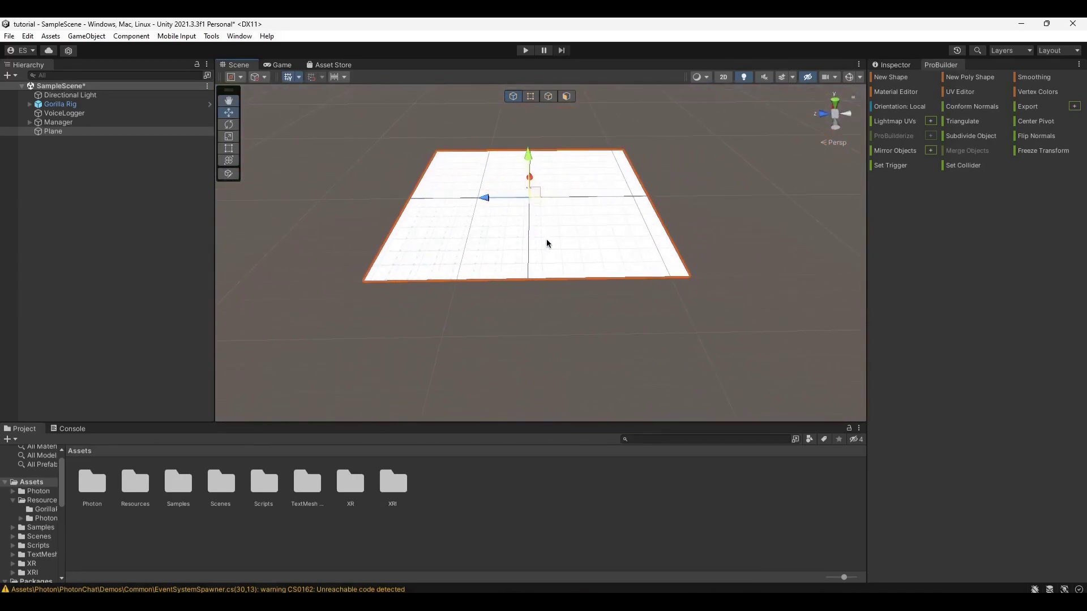
Subdivide the plane into an 8 by 8 grid of faces.
key("f")
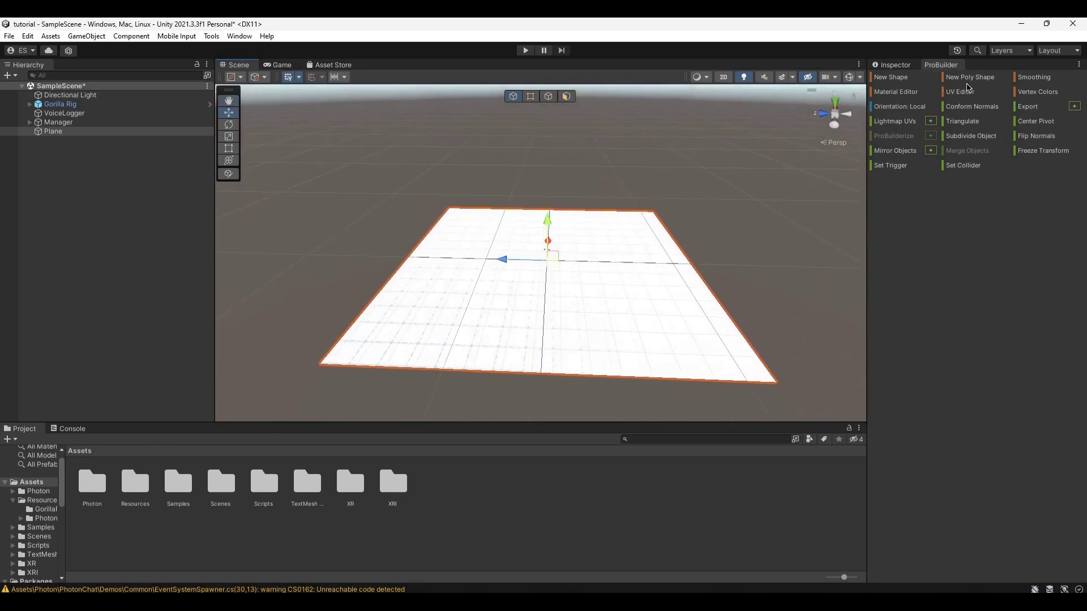
left_click(967, 141)
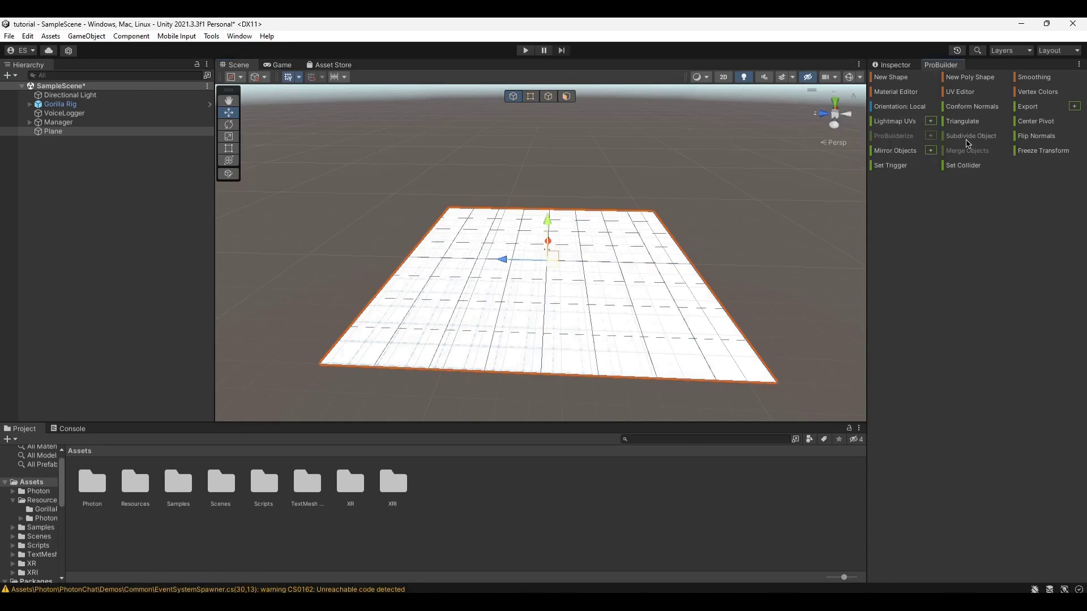
left_click_drag(700, 223, 548, 261, "alt")
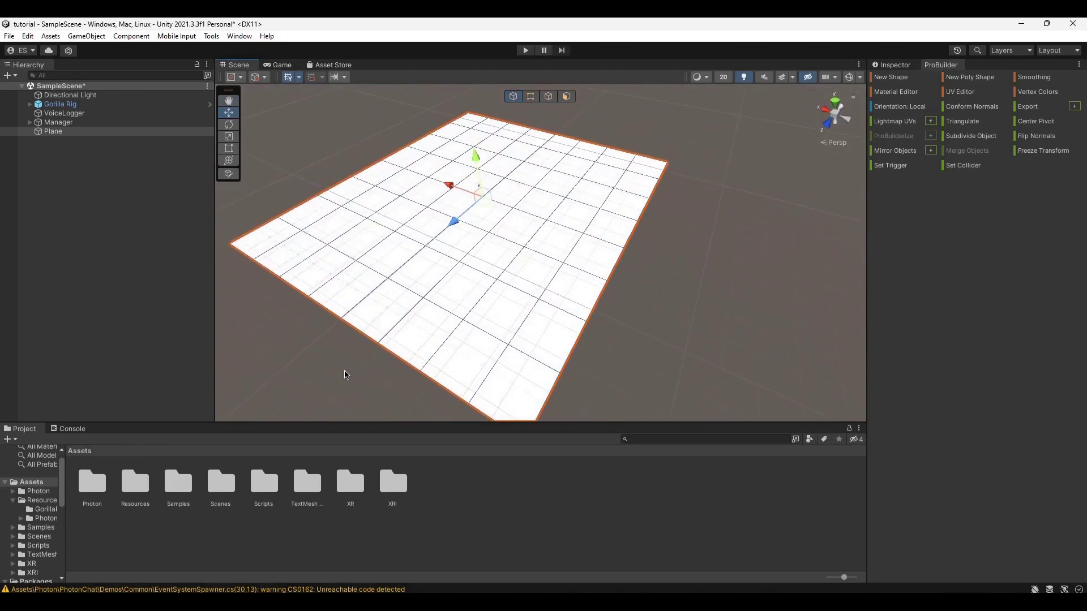
left_click_drag(626, 259, 578, 281, "alt")
left_click_drag(555, 146, 538, 90, "alt")
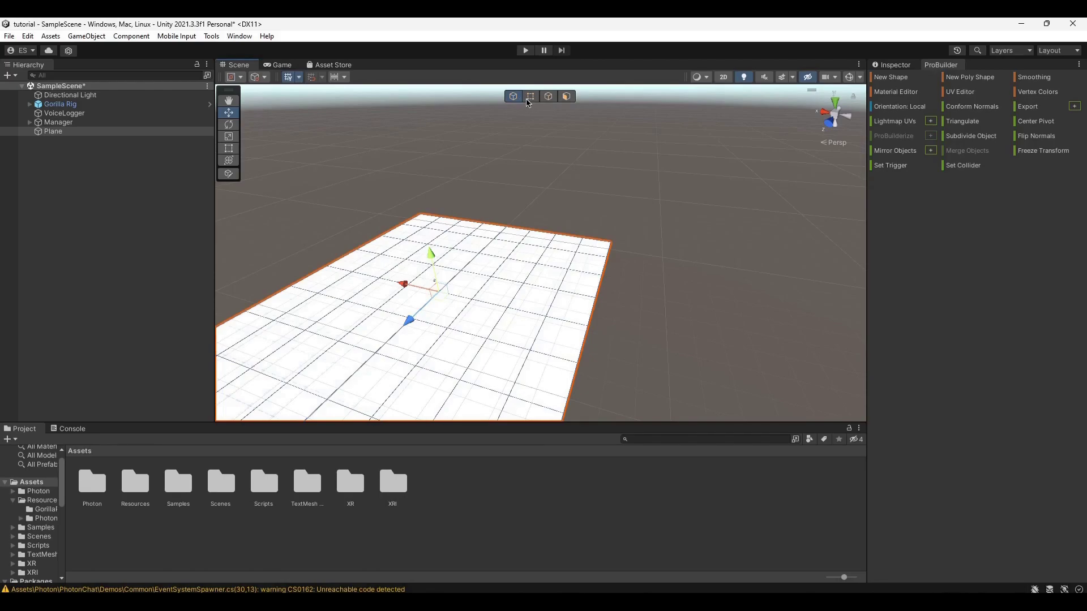
left_click_drag(570, 126, 493, 118, "alt")
Switch to vertex selection and move vertices at a corner of the plane inward to start rounding its outline.
left_click(531, 97)
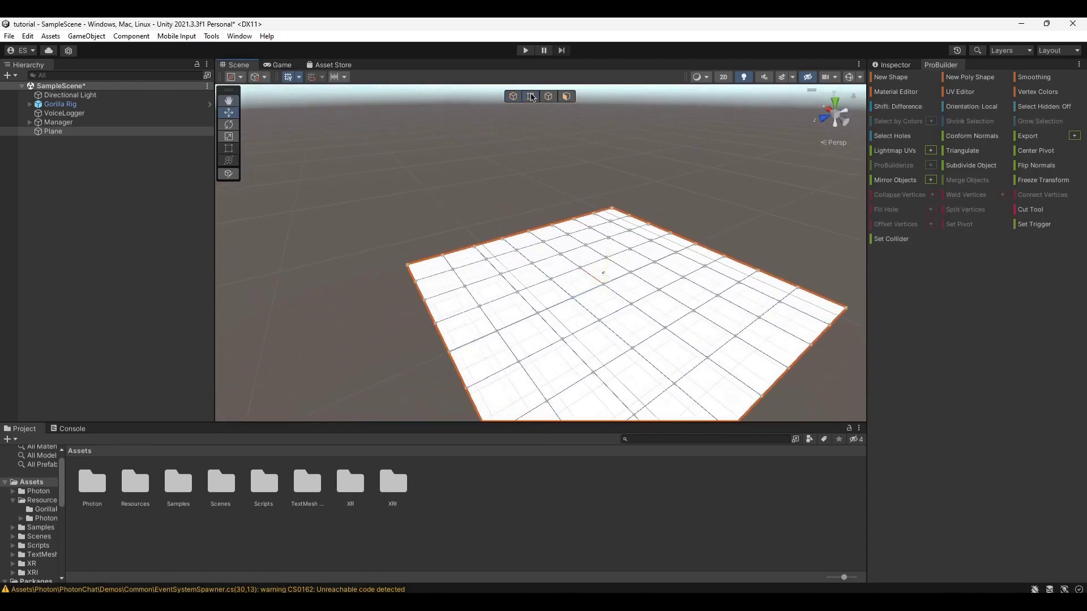
left_click_drag(570, 160, 585, 220, "alt")
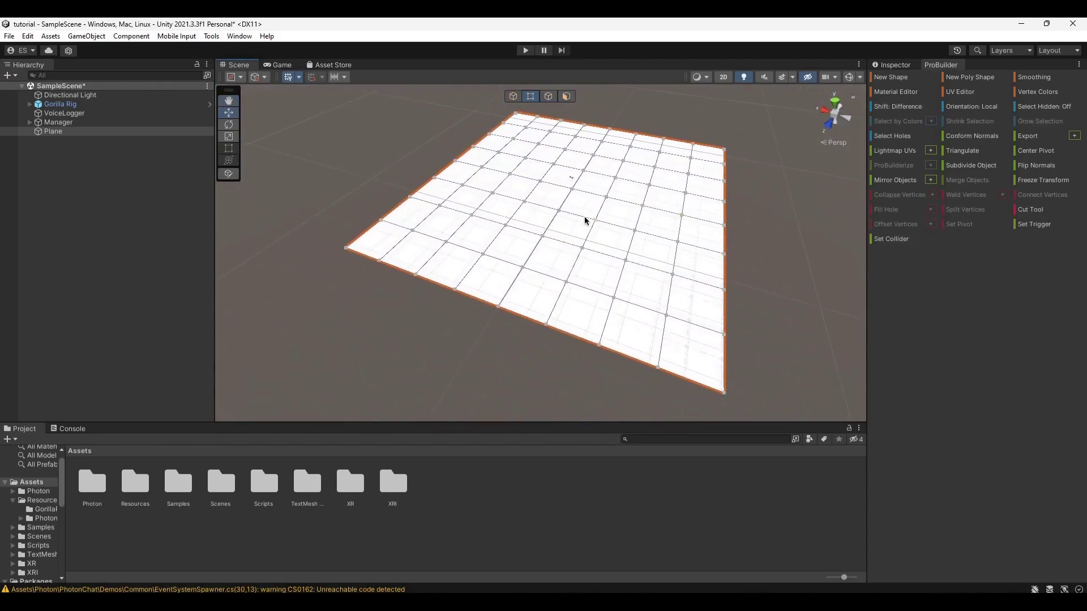
left_click(563, 212)
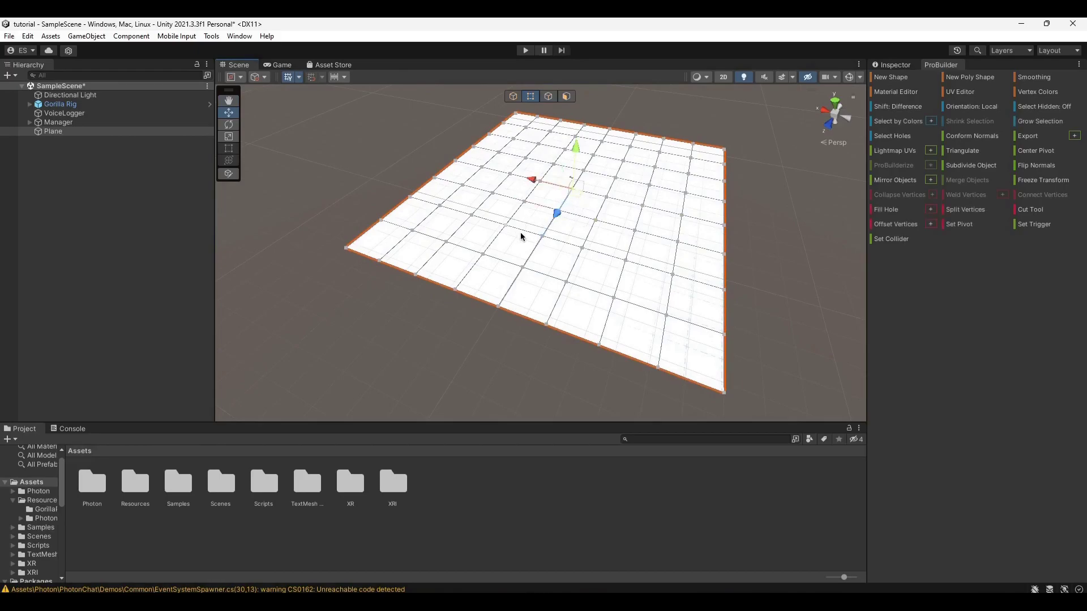
left_click_drag(473, 249, 544, 290, "alt")
left_click(628, 301)
left_click(594, 280)
left_click_drag(617, 282, 655, 206, "alt")
left_click(560, 258)
left_click(552, 291)
left_click_drag(552, 300, 553, 288)
left_click(443, 225)
left_click_drag(445, 229, 455, 222)
Round the remaining corners of the plane by moving their corner vertices inward.
right_click_drag(550, 228, 550, 230)
left_click_drag(550, 231, 308, 242, "alt")
left_click(444, 257)
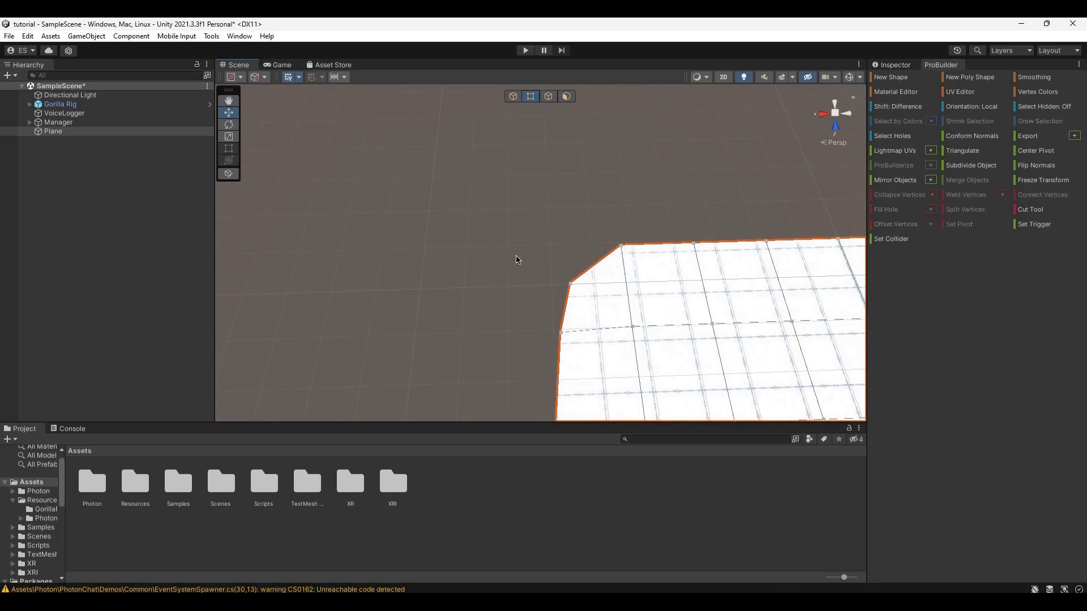
left_click(575, 226)
left_click_drag(575, 226, 829, 237, "alt")
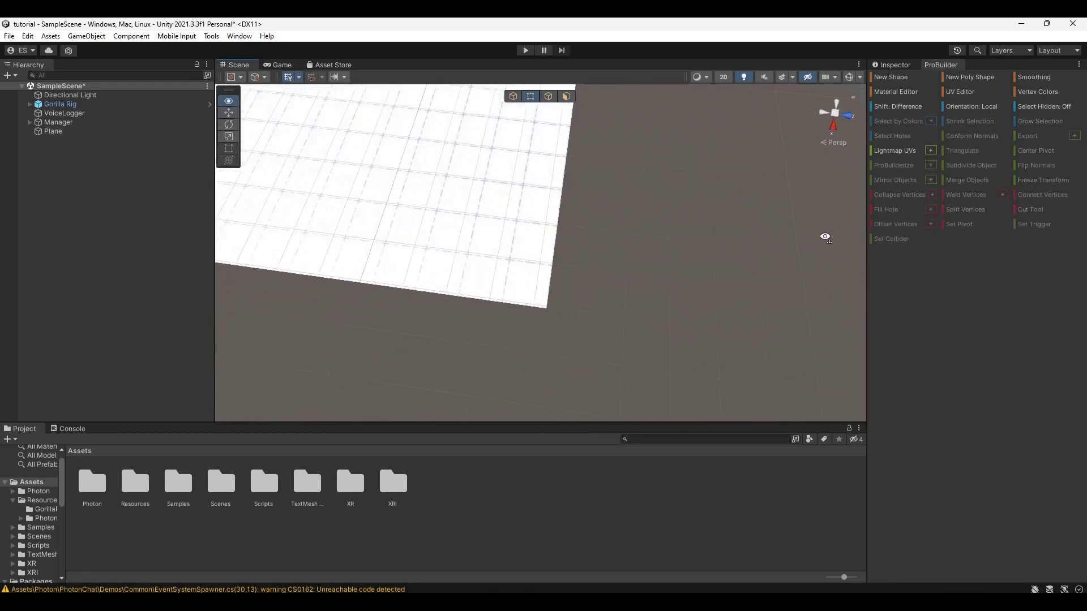
right_click_drag(828, 235, 792, 237)
left_click(458, 293)
right_click_drag(457, 294, 487, 300)
left_click_drag(519, 320, 330, 245)
left_click(669, 303)
left_click_drag(670, 303, 681, 332, "alt")
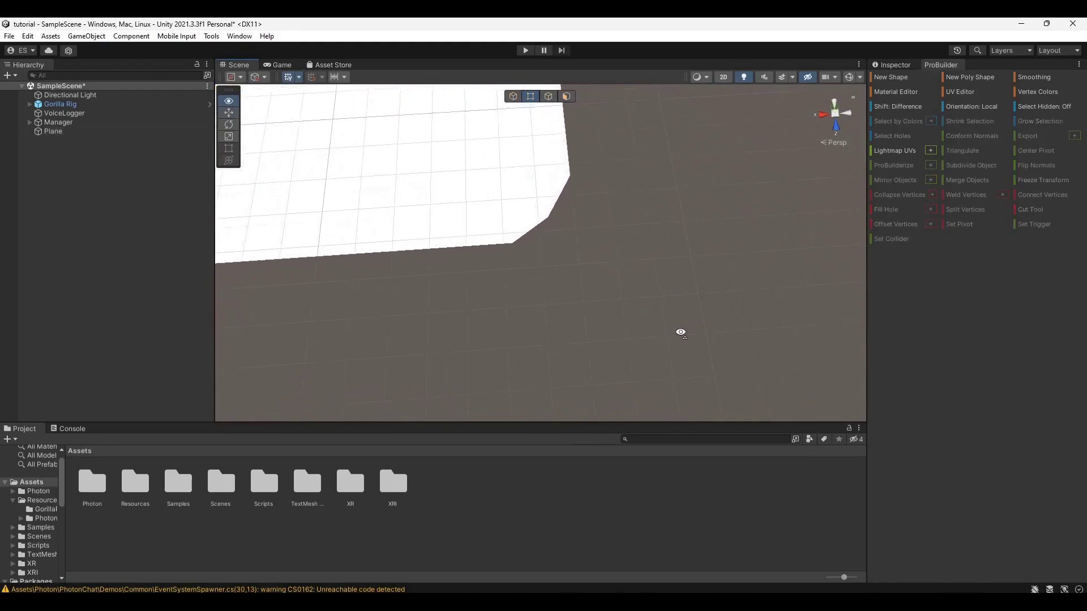
right_click_drag(681, 332, 696, 270)
key("s")
left_click(591, 258)
left_click_drag(591, 258, 756, 255, "alt")
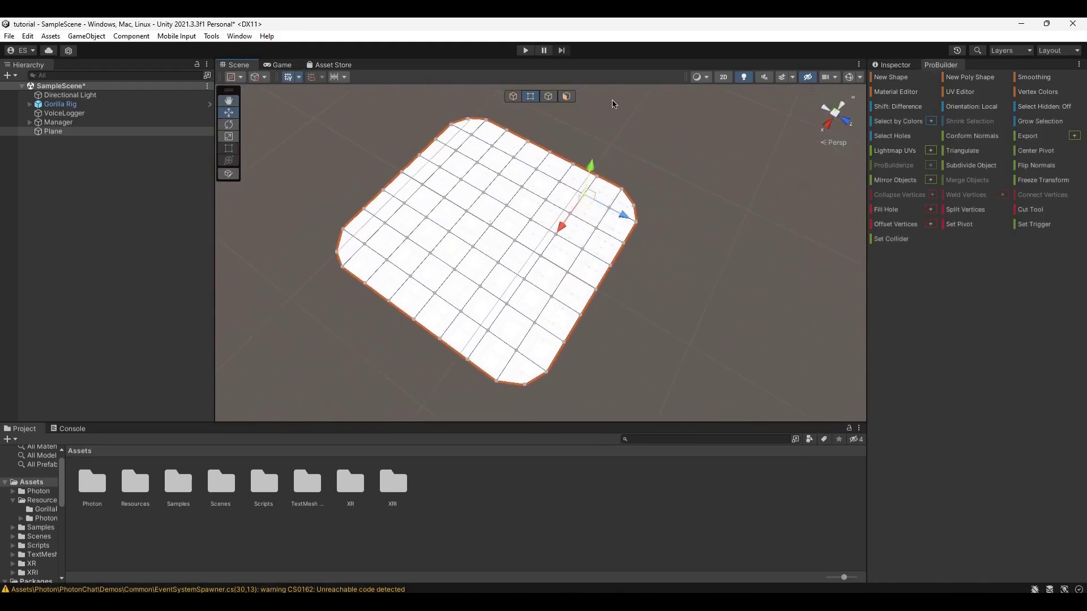
Switch to edge selection and select all the outer edges around the plane's perimeter.
left_click(544, 96)
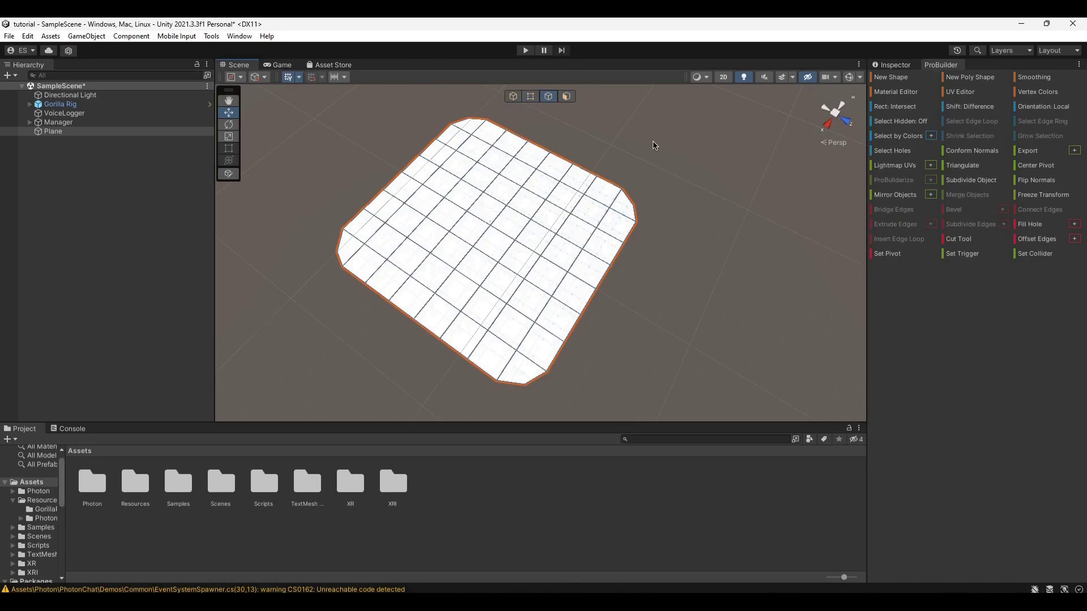
left_click_drag(650, 141, 631, 124, "alt")
left_click_drag(589, 358, 583, 181, "alt")
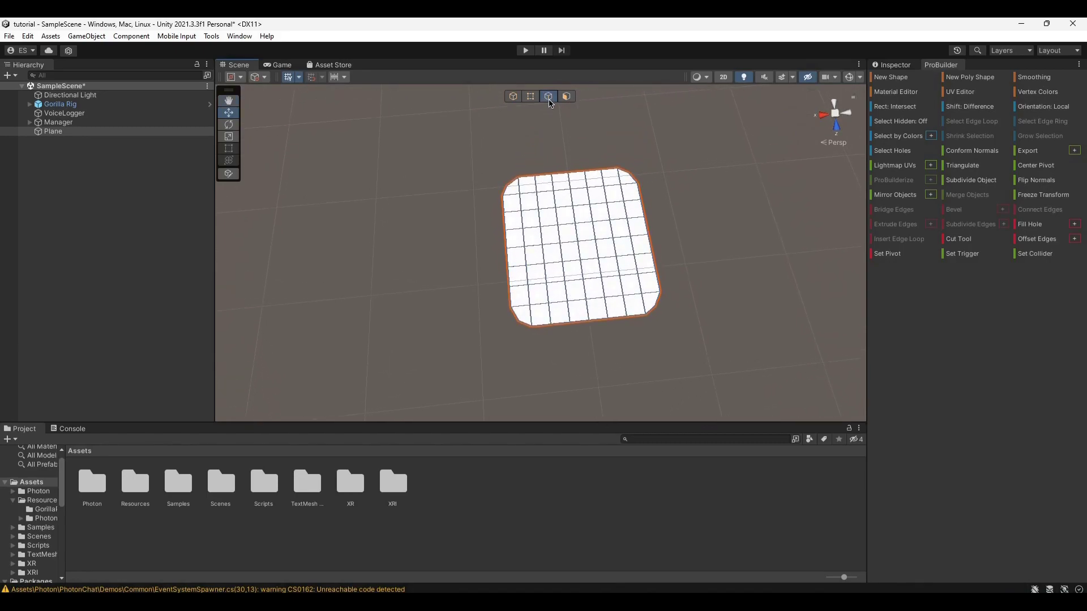
left_click_drag(650, 296, 578, 261, "alt")
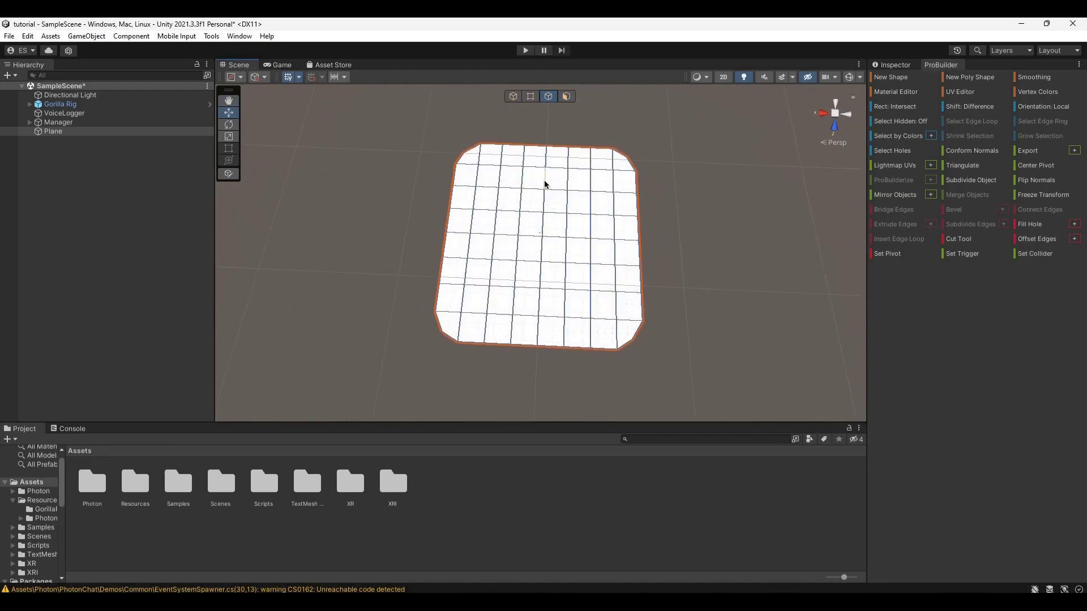
right_click_drag(579, 251, 589, 236)
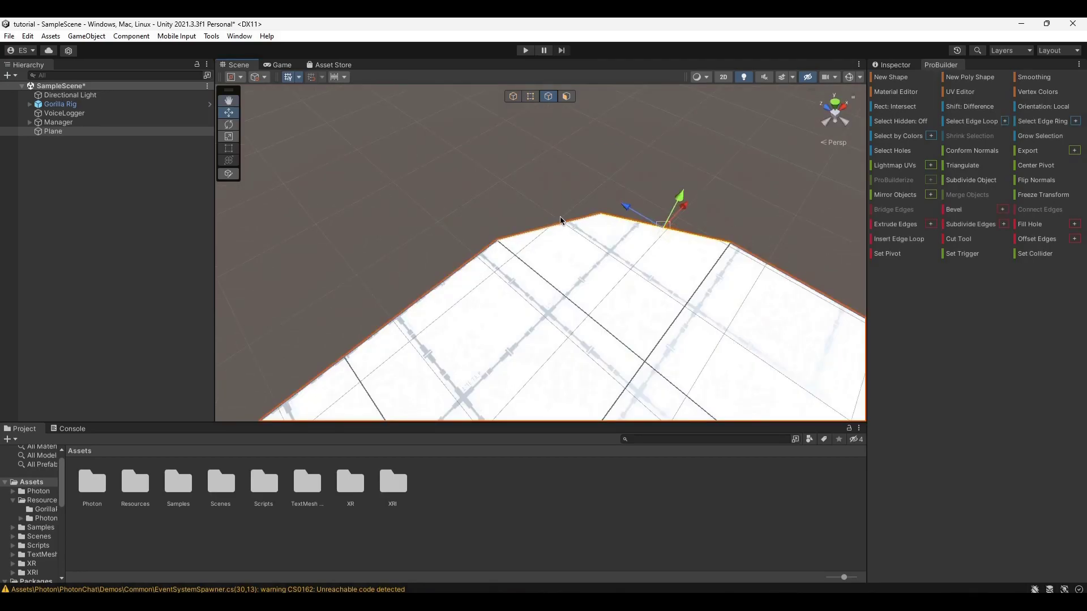
left_click(549, 226, "shift")
right_click_drag(550, 228, 673, 213)
middle_click_drag(672, 212, 473, 217)
left_click(473, 218, "shift")
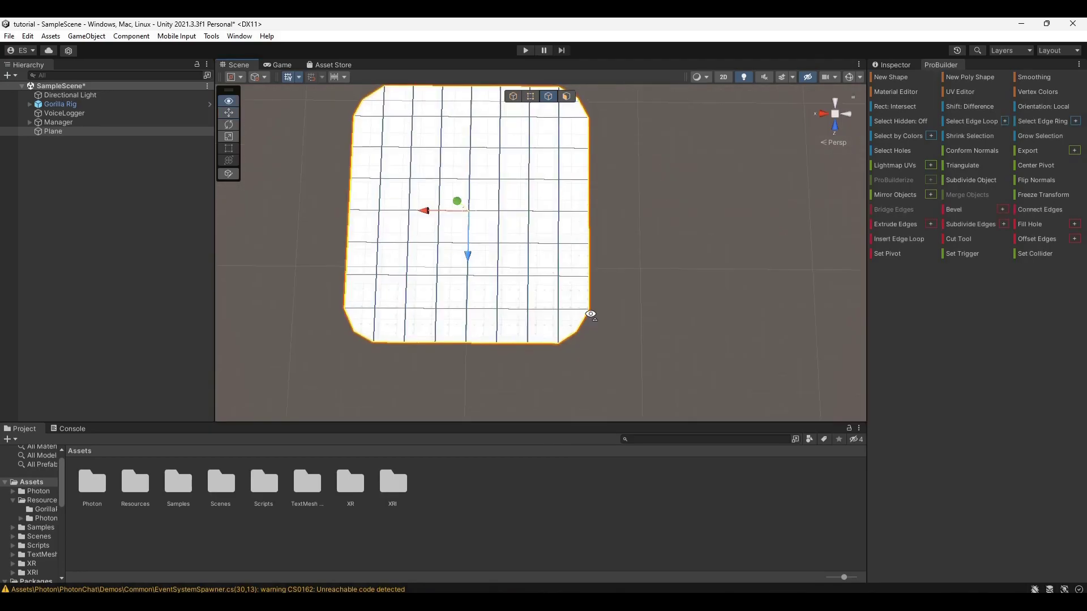
right_click_drag(590, 313, 715, 203)
left_click_drag(716, 204, 691, 191, "alt")
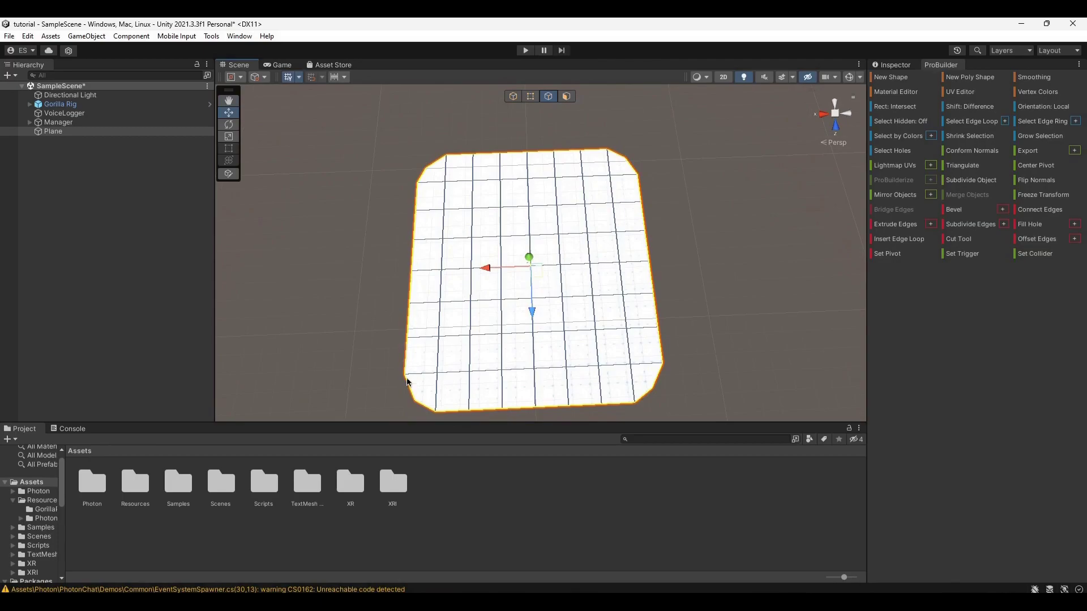
left_click_drag(476, 388, 633, 216, "alt")
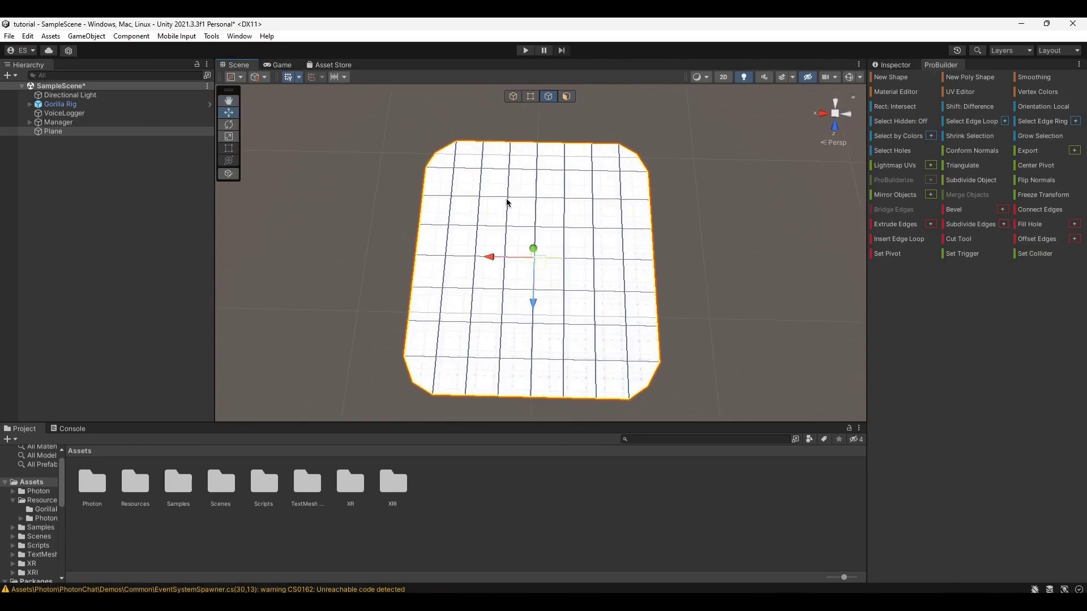
Extrude the plane's selected perimeter edges upward to form a low wall around the floor.
left_click_drag(632, 263, 666, 93, "alt")
right_click_drag(666, 92, 599, 69)
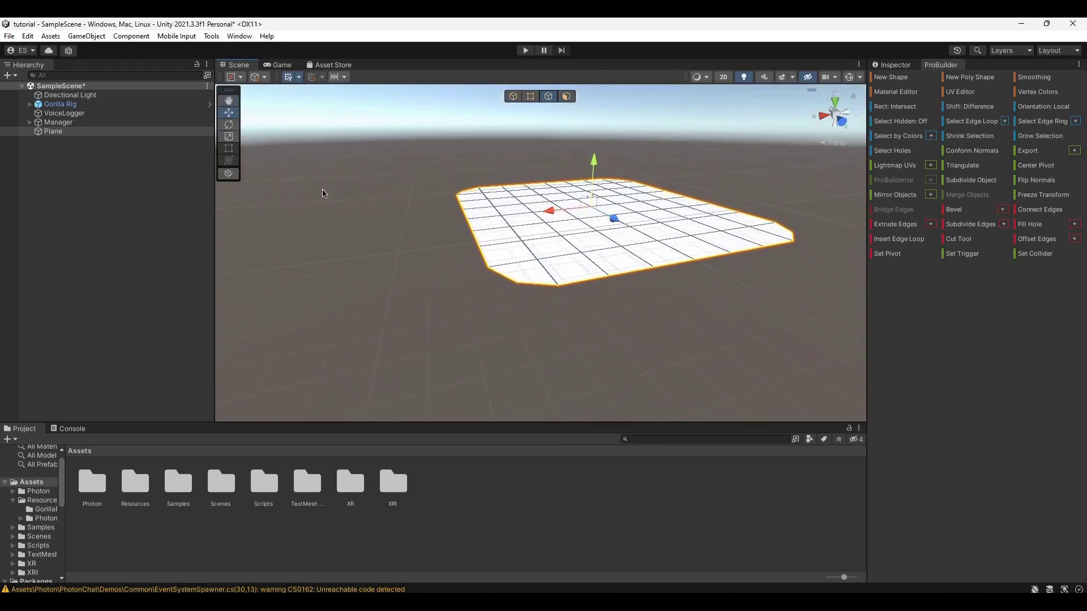
right_click_drag(543, 177, 561, 145)
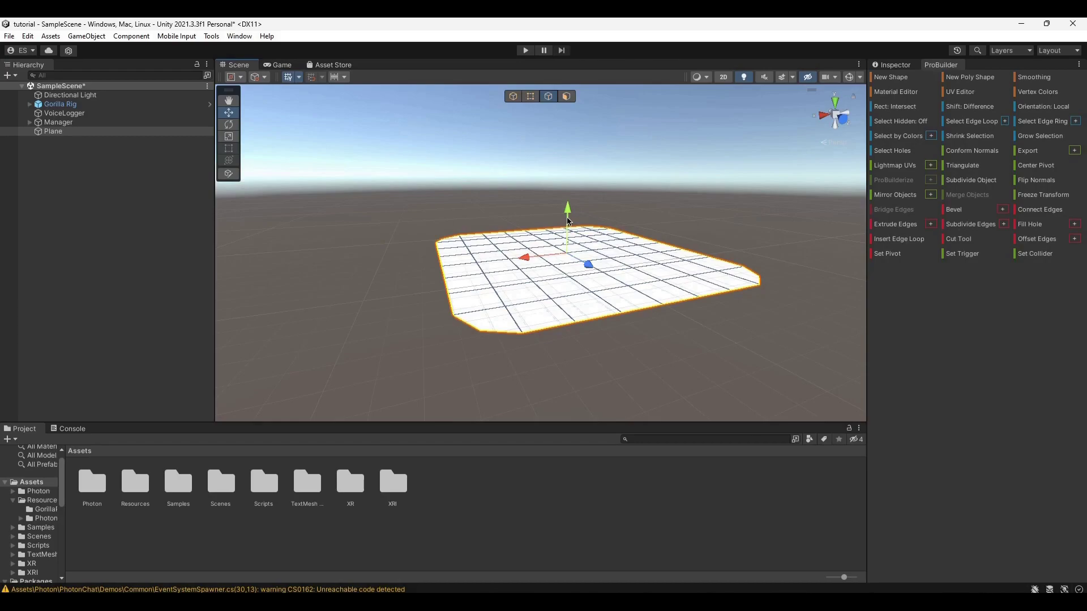
left_click(569, 220)
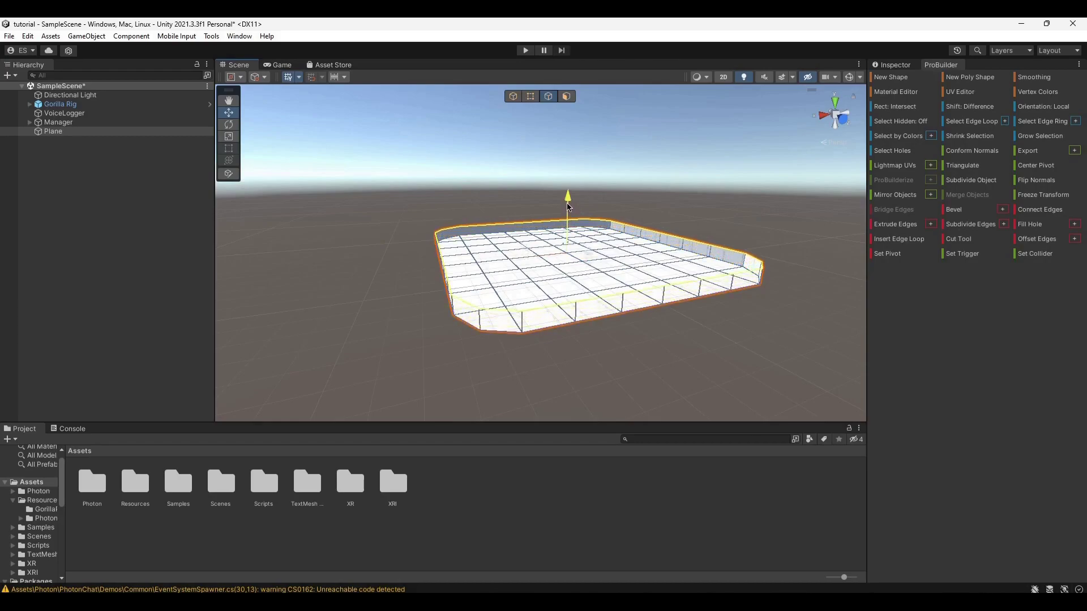
left_click_drag(567, 182, 567, 178)
right_click_drag(560, 216, 420, 208)
key("w")
key("d")
scroll(505, 199, "down", 5)
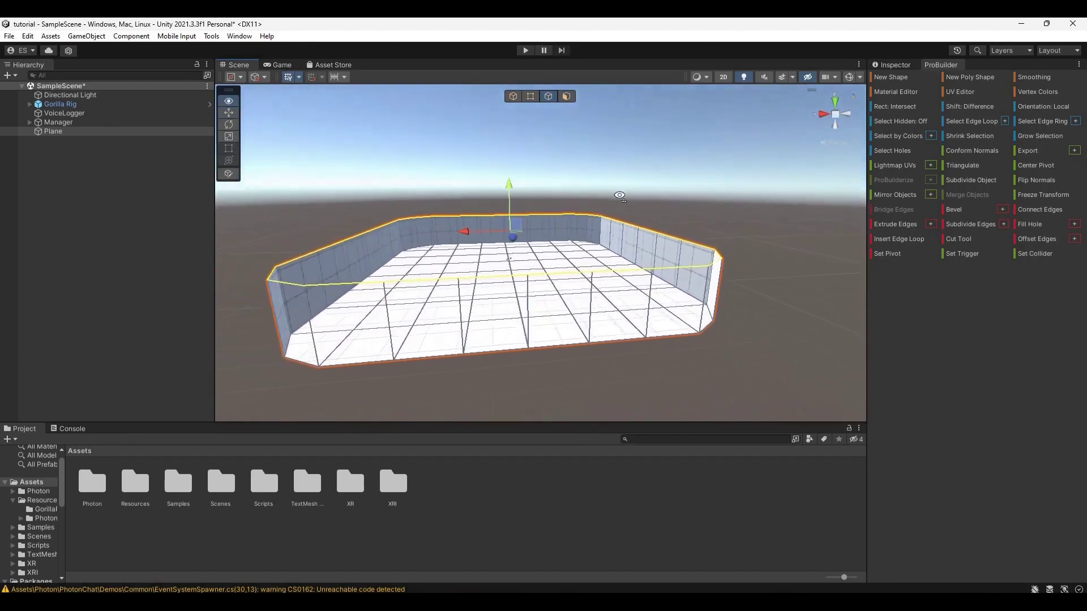
mouse_move(537, 194)
left_mouse_down()
mouse_move(543, 178)
mouse_move(565, 185)
mouse_move(542, 207)
left_mouse_up()
key("ctrl+z")
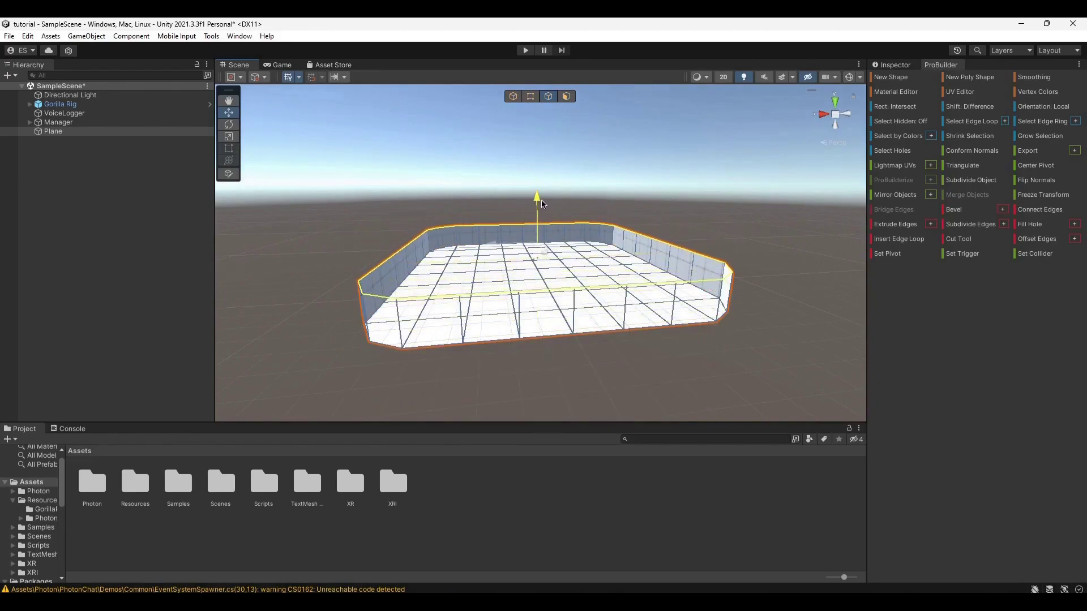
mouse_move(540, 248)
left_mouse_down()
mouse_move(559, 224)
mouse_move(547, 237)
left_mouse_up()
mouse_move(569, 225)
right_mouse_down()
mouse_move(577, 208)
mouse_move(584, 332)
mouse_move(594, 281)
mouse_move(582, 234)
right_mouse_up()
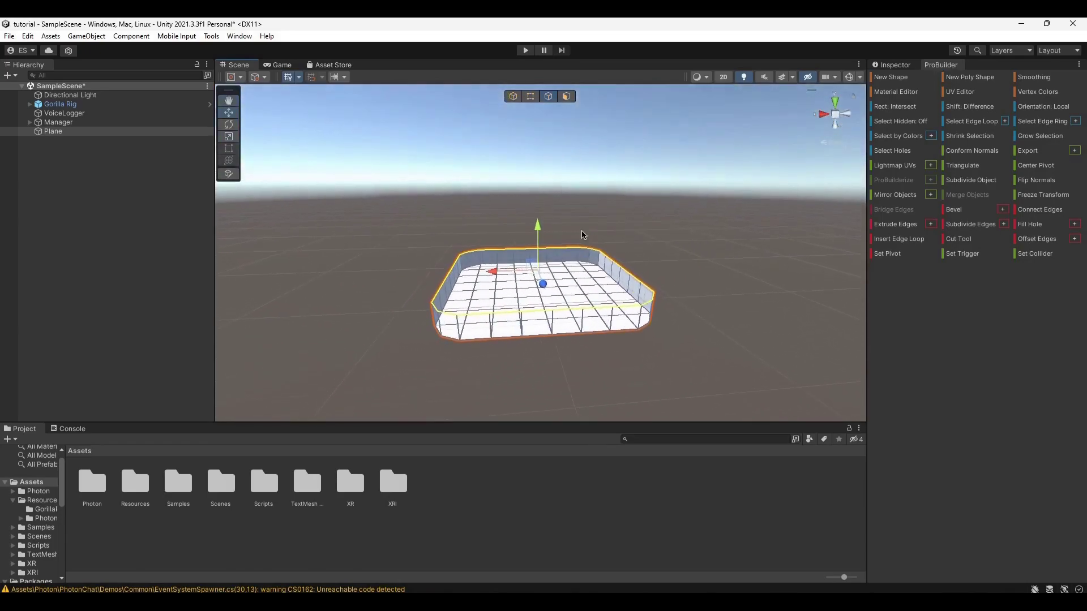
Extrude the wall's top edge loop far upward to make tall walls and scale the loop outward so they flare.
left_click_drag(538, 245, 567, 192, "shift")
key("w")
right_click_drag(567, 192, 559, 171)
key("s")
key("r")
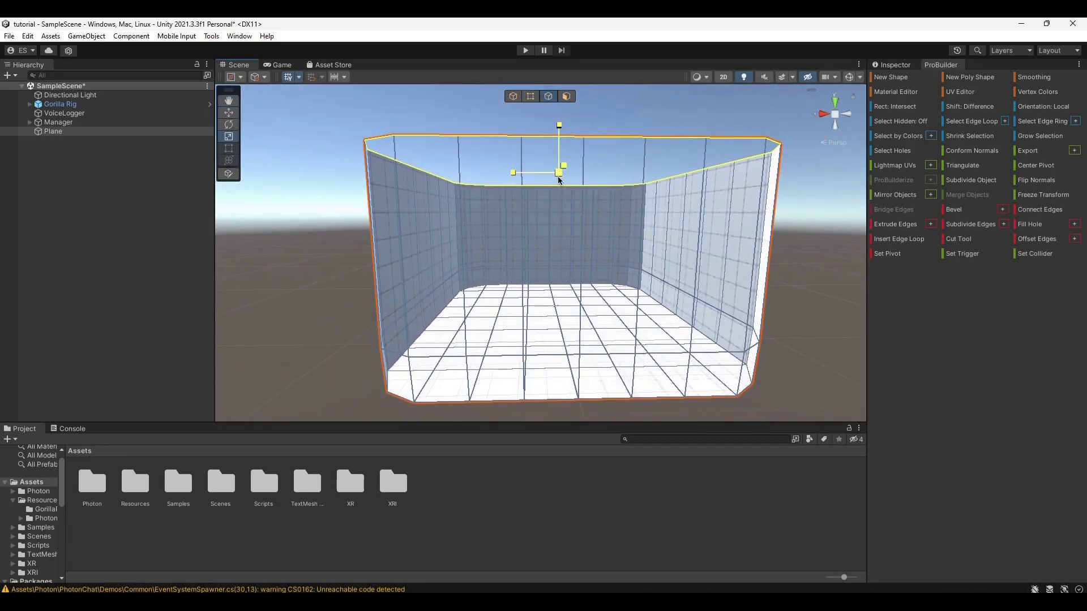
left_click_drag(558, 180, 558, 178)
mouse_move(559, 178)
right_mouse_down()
mouse_move(555, 245)
mouse_move(554, 199)
right_mouse_up()
key("s")
left_click_drag(553, 162, 555, 136)
mouse_move(606, 183)
right_mouse_down()
mouse_move(609, 107)
mouse_move(604, 231)
mouse_move(622, 205)
mouse_move(616, 174)
right_mouse_up()
key("w")
key("s")
key("w")
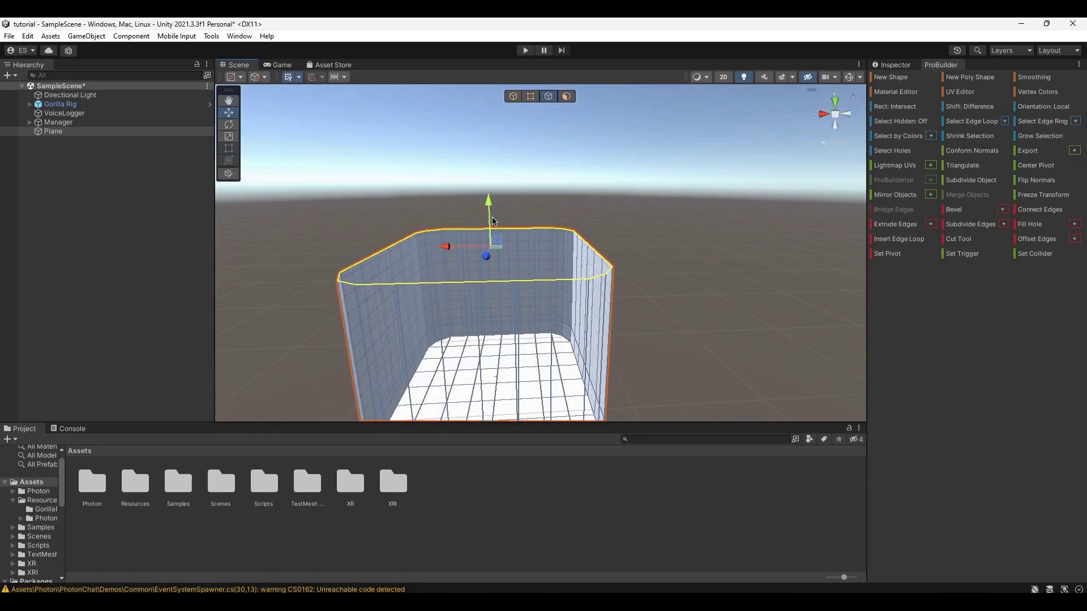
Extrude the top edge loop up by one more short section and scale it slightly inward.
left_click_drag(492, 219, 488, 192)
right_click_drag(548, 192, 531, 187)
left_click_drag(506, 193, 509, 199)
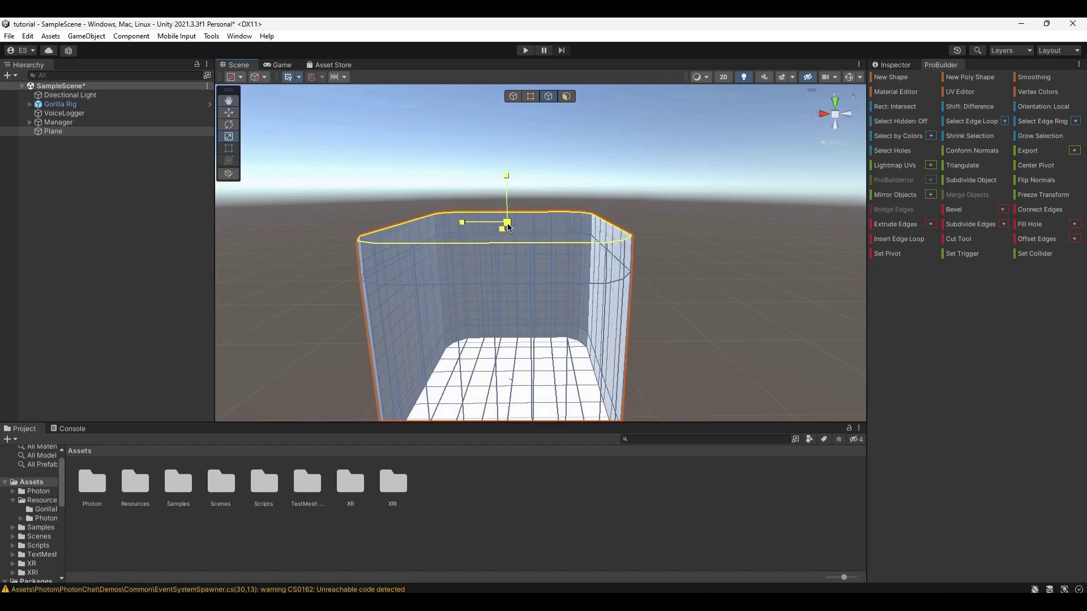
left_click_drag(502, 229, 498, 229)
Try to extrude the rim outward into a flat surrounding ground with outer walls rising beyond it.
key("w")
right_click_drag(539, 226, 259, 340)
key("s")
right_click_drag(561, 267, 521, 194)
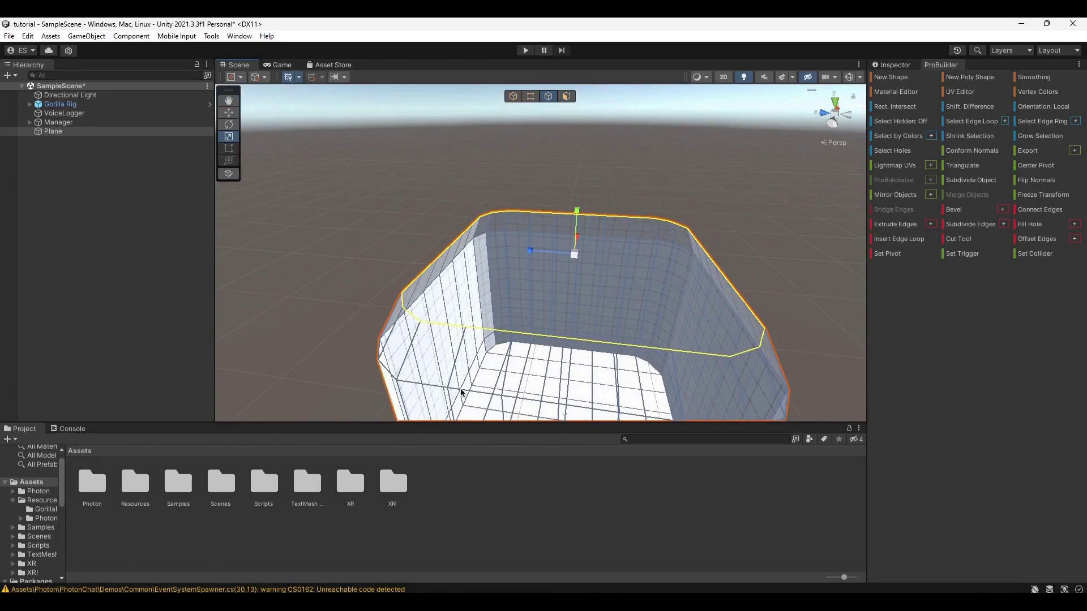
right_click_drag(505, 261, 575, 258)
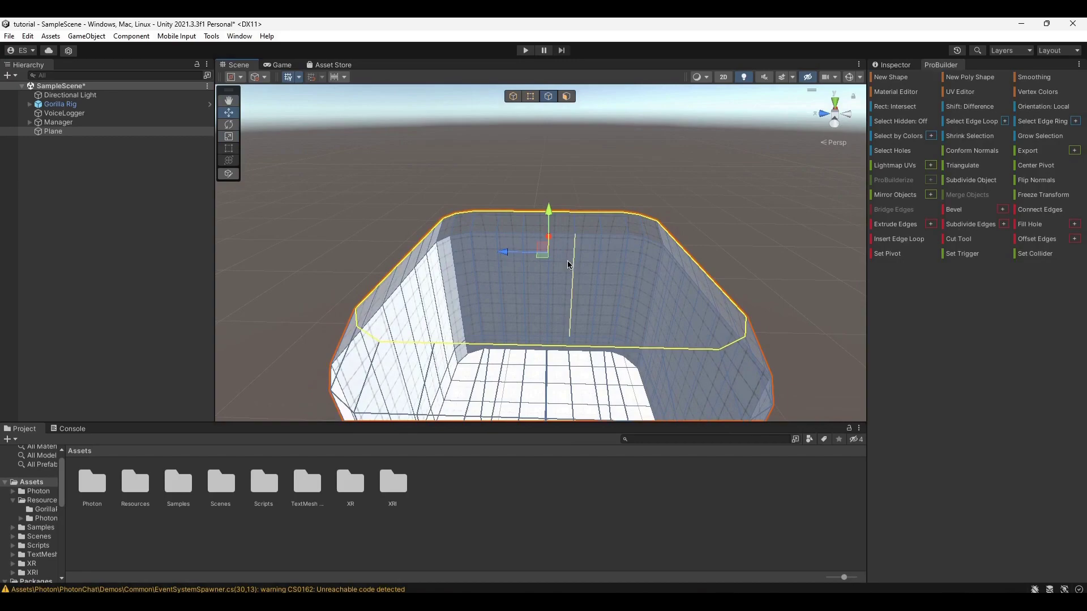
right_click_drag(560, 256, 567, 262)
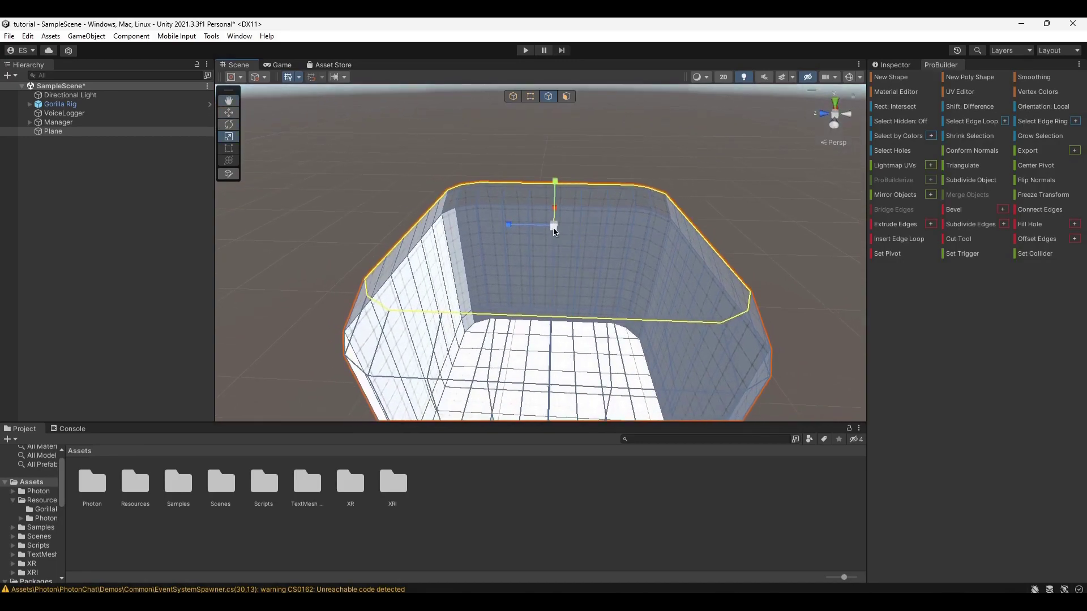
left_click_drag(555, 231, 307, 193, "shift")
key("w")
key("r")
left_click_drag(529, 239, 400, 355)
scroll(391, 348, "down", 5)
mouse_move(565, 262)
left_mouse_down("alt")
mouse_move(553, 129)
mouse_move(566, 257)
mouse_move(558, 291)
mouse_move(562, 257)
left_mouse_up("alt")
right_click_drag(601, 280, 715, 266)
key("w")
left_click_drag(714, 267, 427, 370, "alt")
scroll(473, 320, "down", 5)
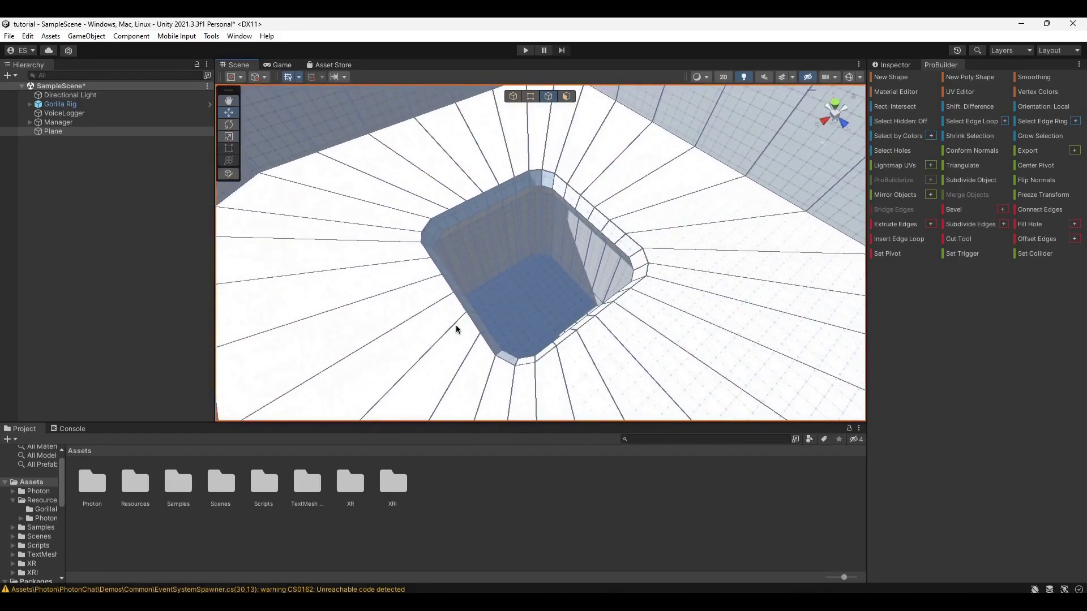
left_click_drag(525, 263, 588, 245, "alt")
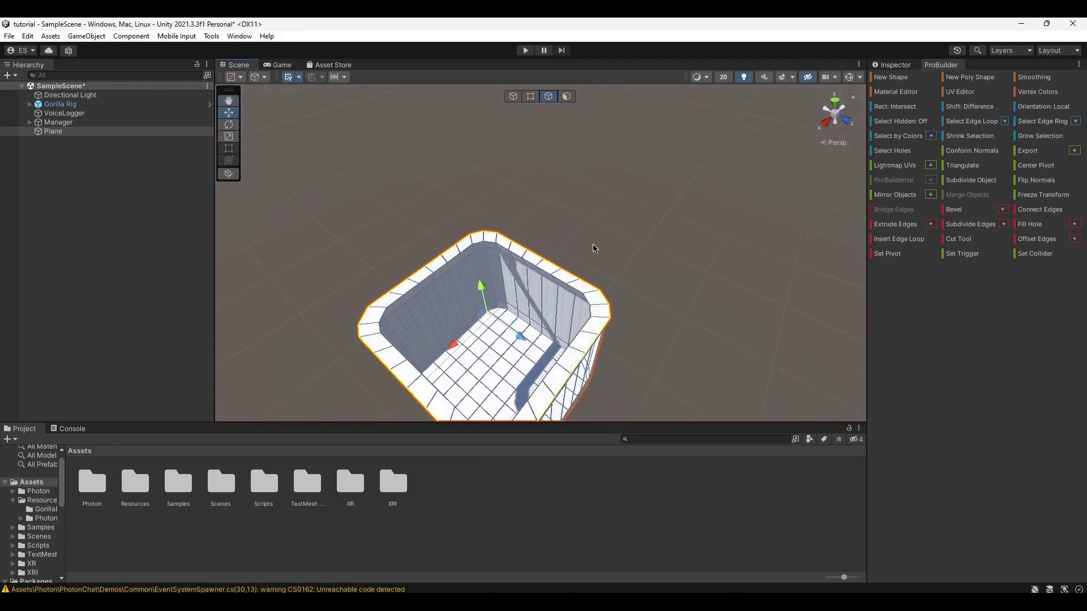
Extrude the top edge loop outward by scaling it to create a wide flat ground around the pit.
right_click_drag(593, 248, 668, 180)
key("w")
key("s")
key("r")
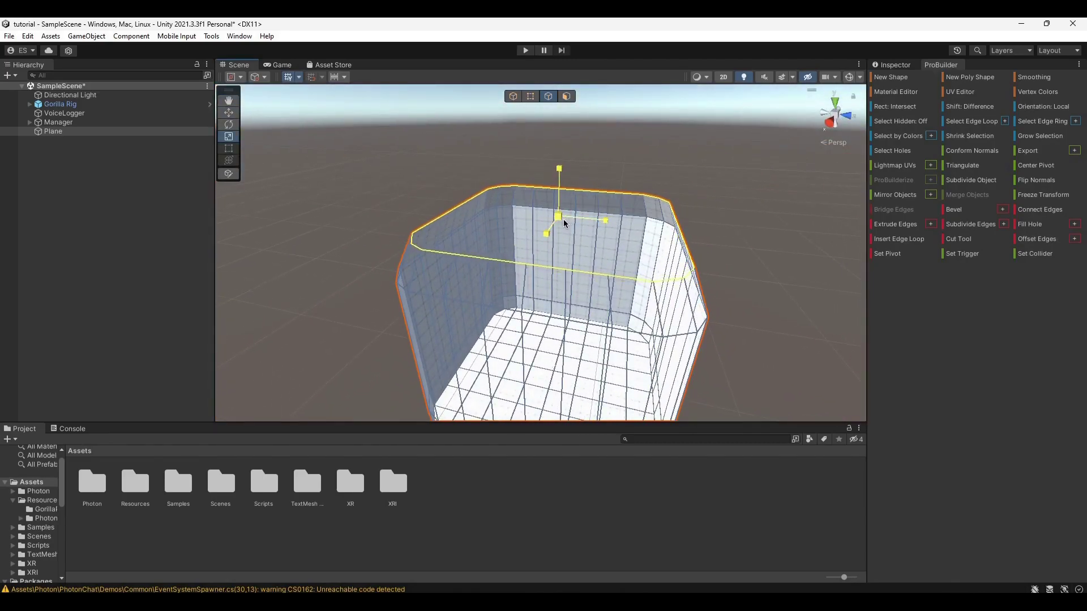
left_click_drag(562, 221, 618, 225, "alt")
key("w")
mouse_move(618, 224)
right_mouse_down()
mouse_move(391, 198)
mouse_move(530, 195)
mouse_move(655, 233)
mouse_move(628, 223)
right_mouse_up()
key("s")
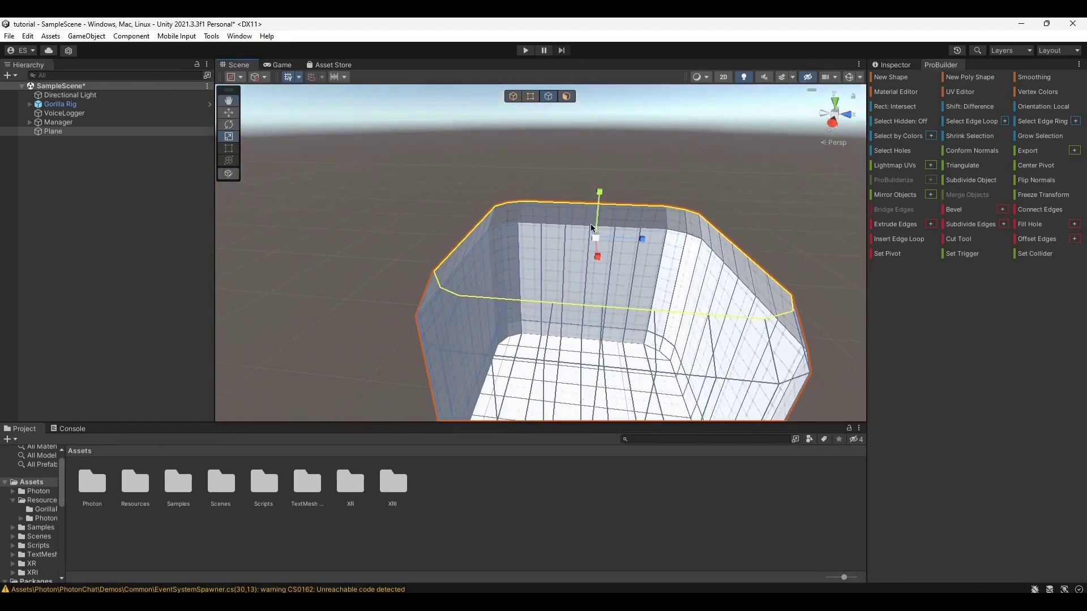
left_click_drag(597, 240, 664, 243, "shift")
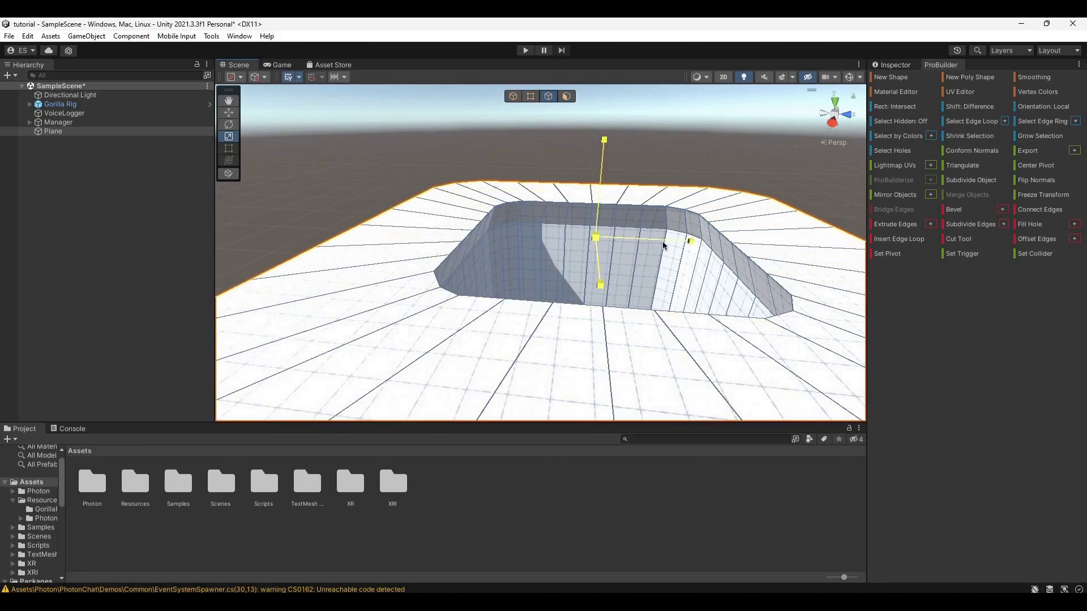
right_click_drag(663, 243, 510, 327)
scroll(509, 327, "down", 5)
left_click_drag(598, 245, 608, 244)
right_click_drag(608, 244, 563, 278)
key("w")
left_click_drag(565, 281, 602, 292, "alt")
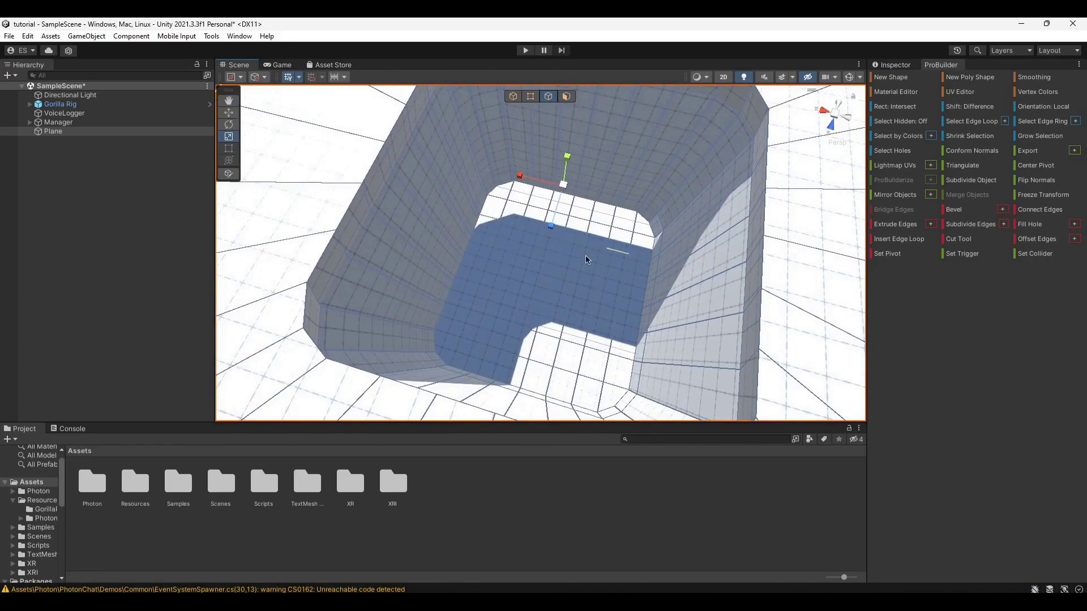
scroll(606, 259, "down", 8)
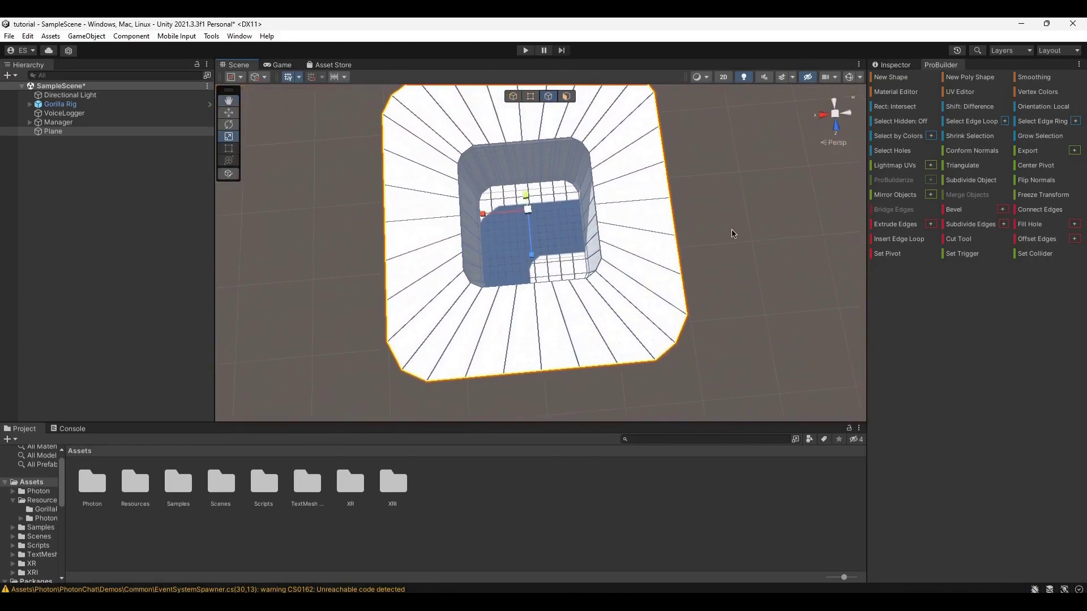
Select the directional light, switch to object selection mode and rotate the light to shine down into the pit.
left_click(729, 234)
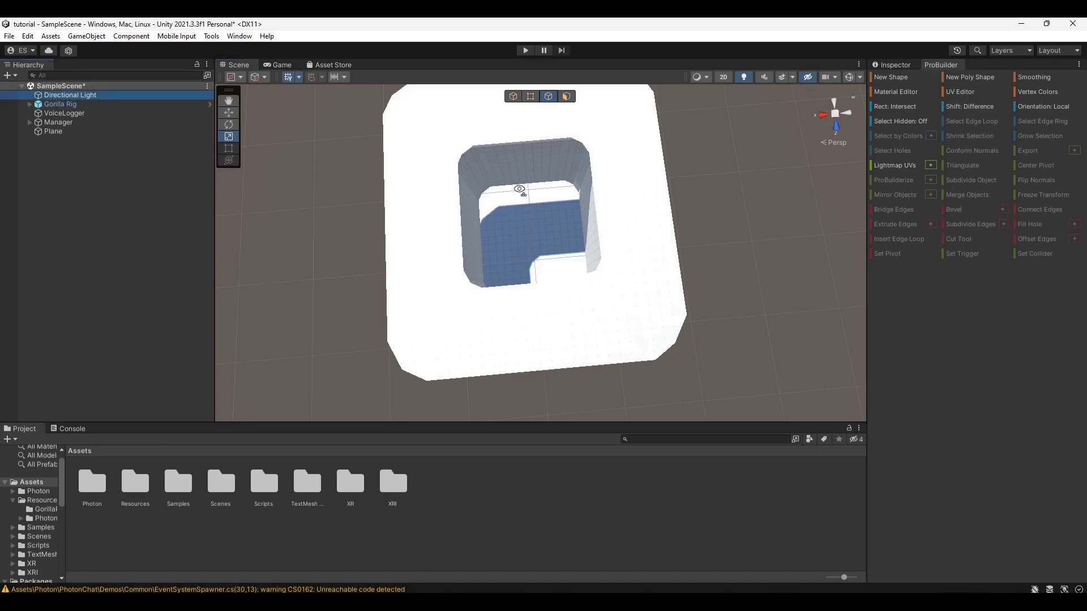
middle_click_drag(517, 189, 512, 245)
right_click_drag(570, 280, 514, 106)
key("w")
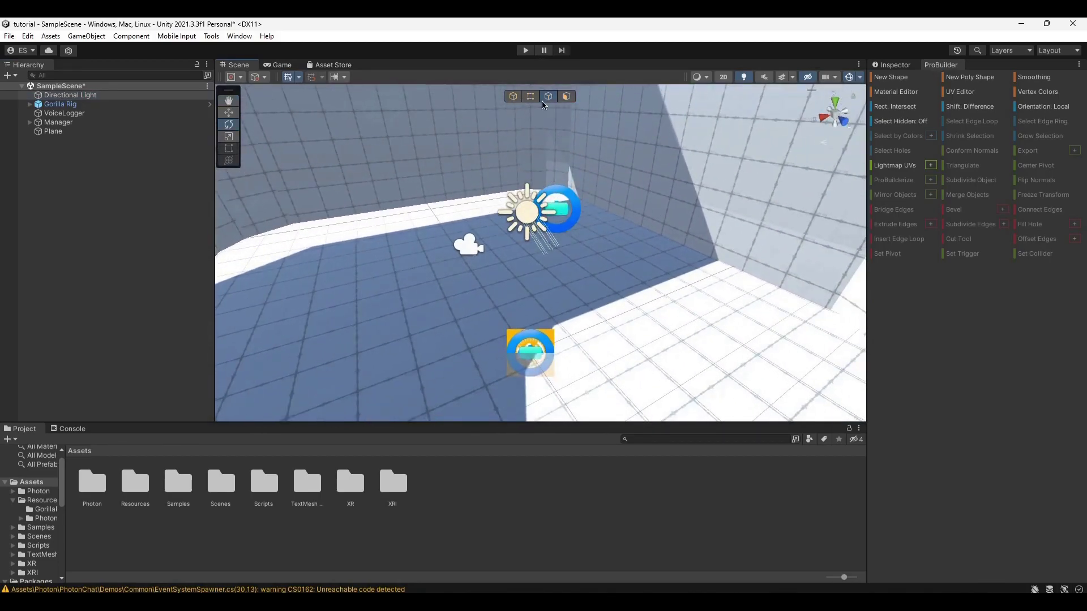
left_click(512, 97)
right_click_drag(520, 202, 565, 207)
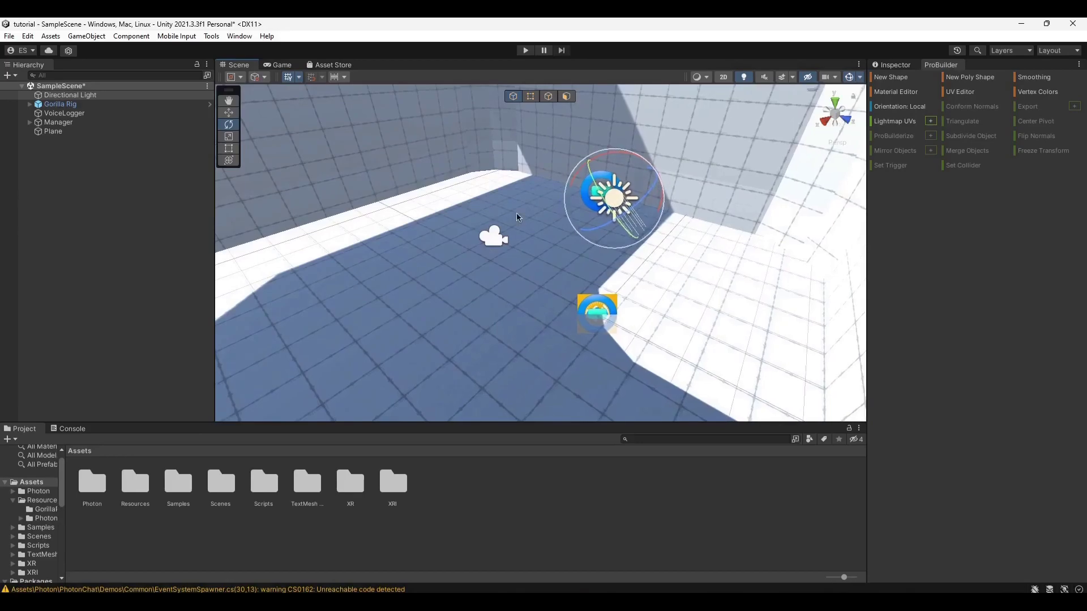
left_click_drag(606, 160, 704, 303)
key("s")
right_click_drag(704, 302, 484, 449)
left_click_drag(484, 448, 669, 221, "alt")
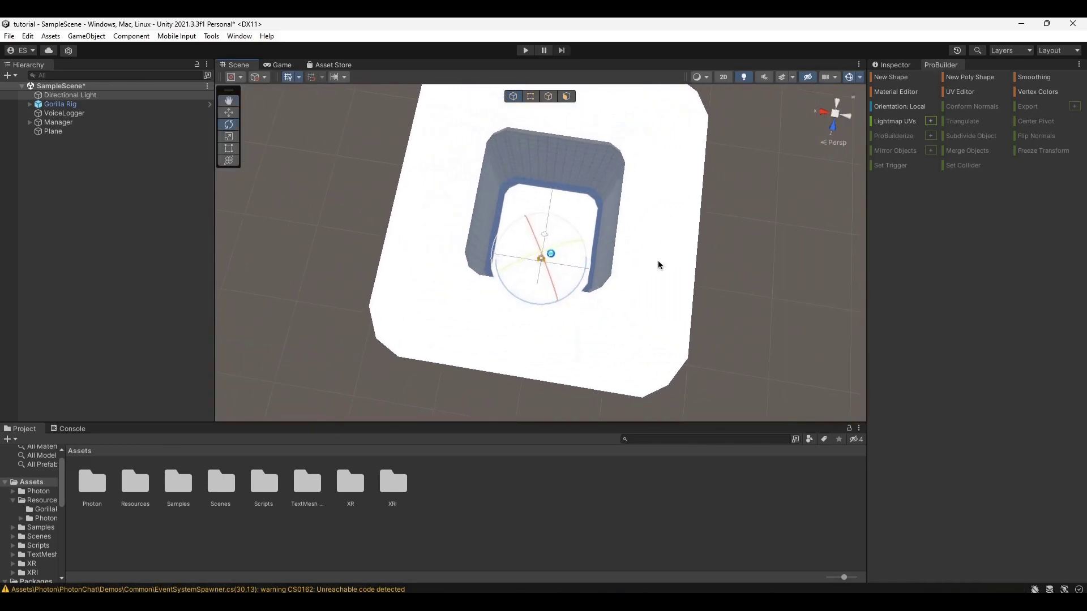
Fine-tune the directional light's rotation to shift the shadows along the pit's inner walls.
left_click_drag(571, 112, 324, 141, "alt")
key("w")
right_click_drag(324, 140, 367, 591)
key("s")
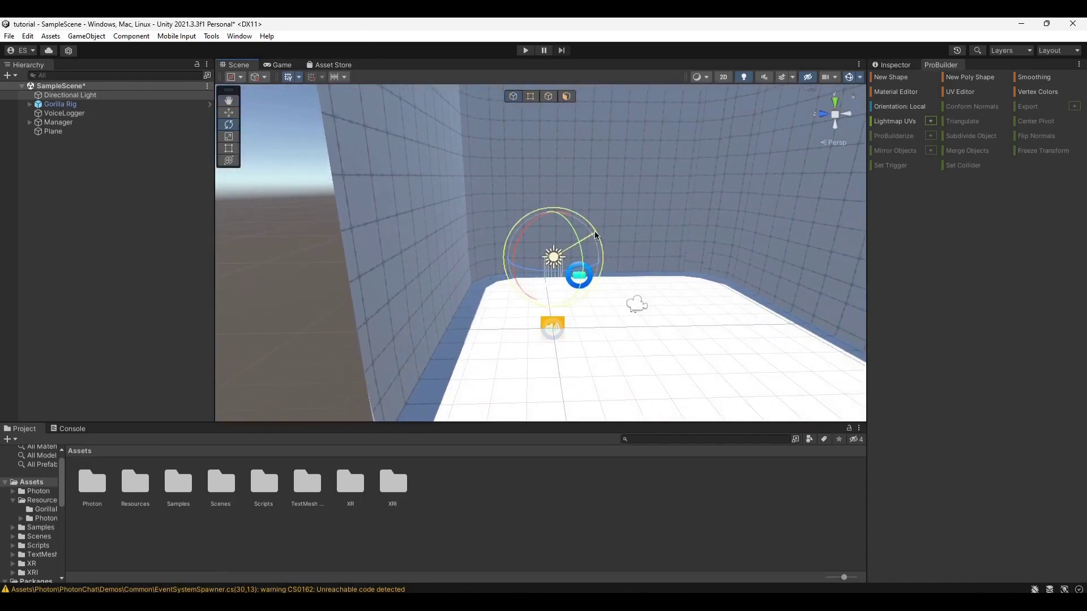
left_click_drag(595, 235, 564, 350, "alt")
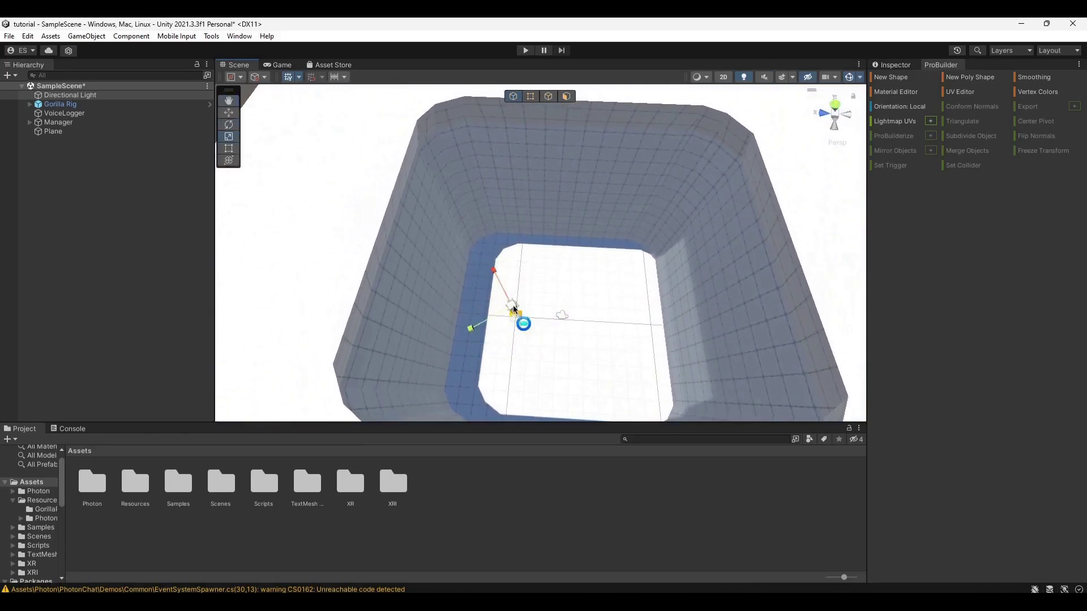
Examine the pit's walls, floor and surrounding ground from inside and from above.
left_click_drag(598, 275, 407, 154, "alt")
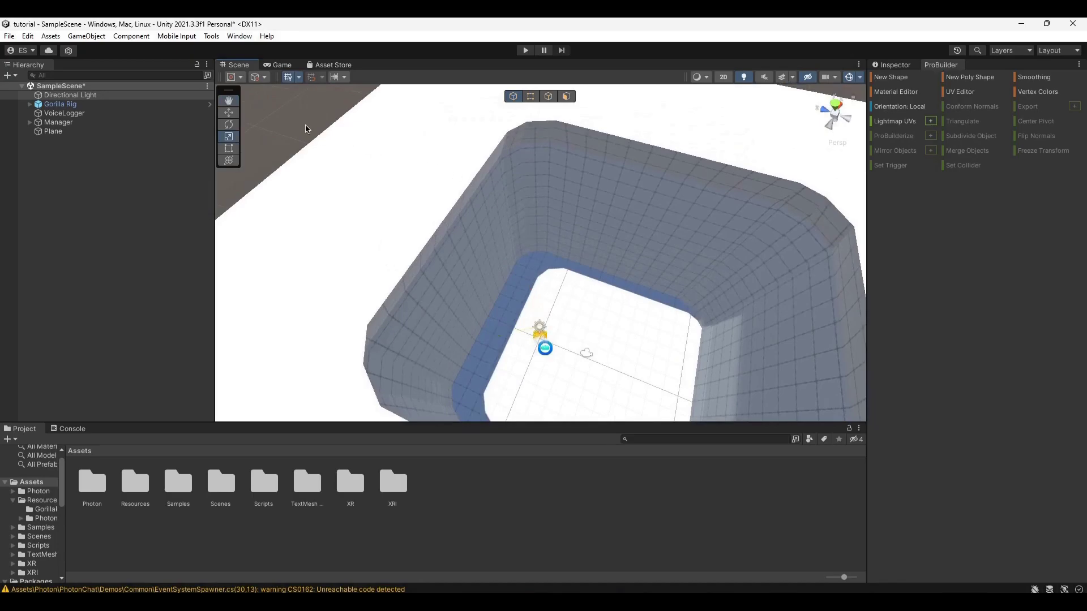
right_click_drag(560, 261, 627, 279)
key("s")
left_click_drag(628, 280, 546, 232, "alt")
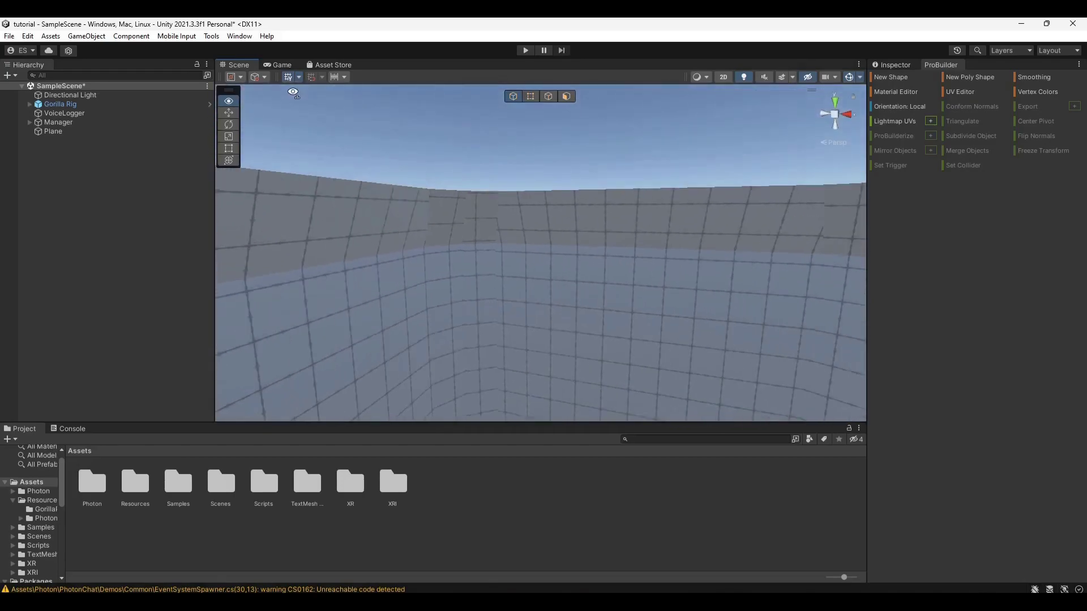
left_click(540, 224)
right_click_drag(534, 205, 603, 368)
key("s")
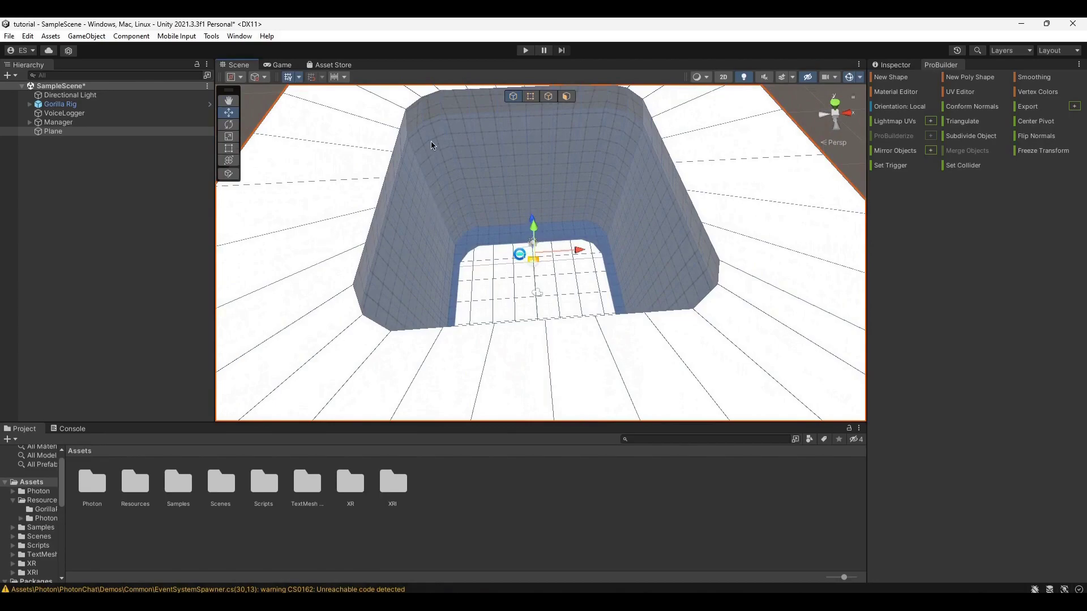
right_click_drag(644, 276, 481, 131)
key("w")
left_click_drag(481, 132, 582, 223, "alt")
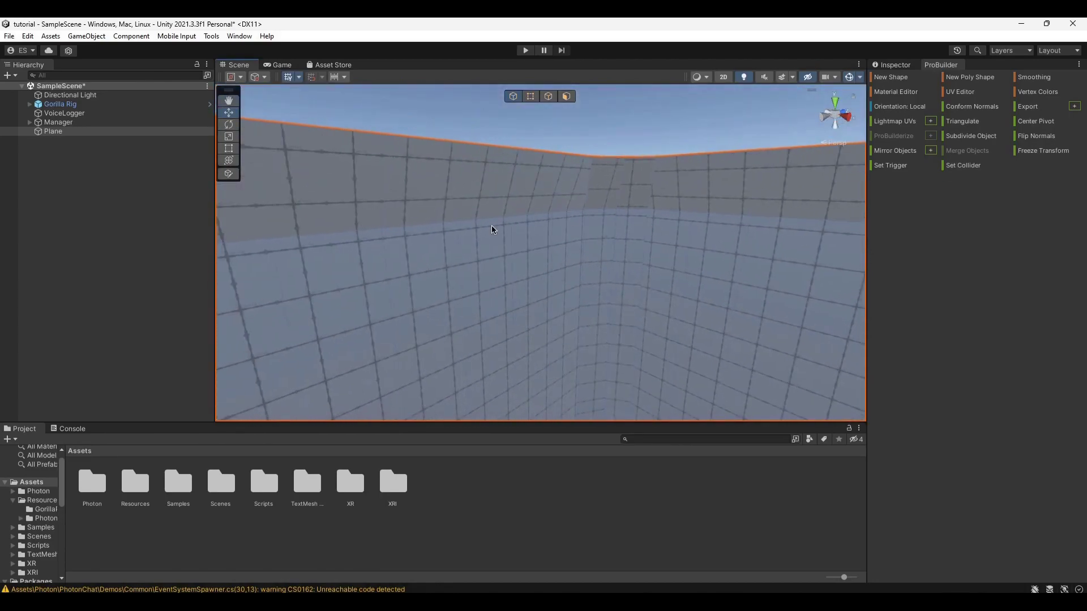
left_click_drag(694, 179, 385, 368, "alt")
scroll(384, 368, "down", 10)
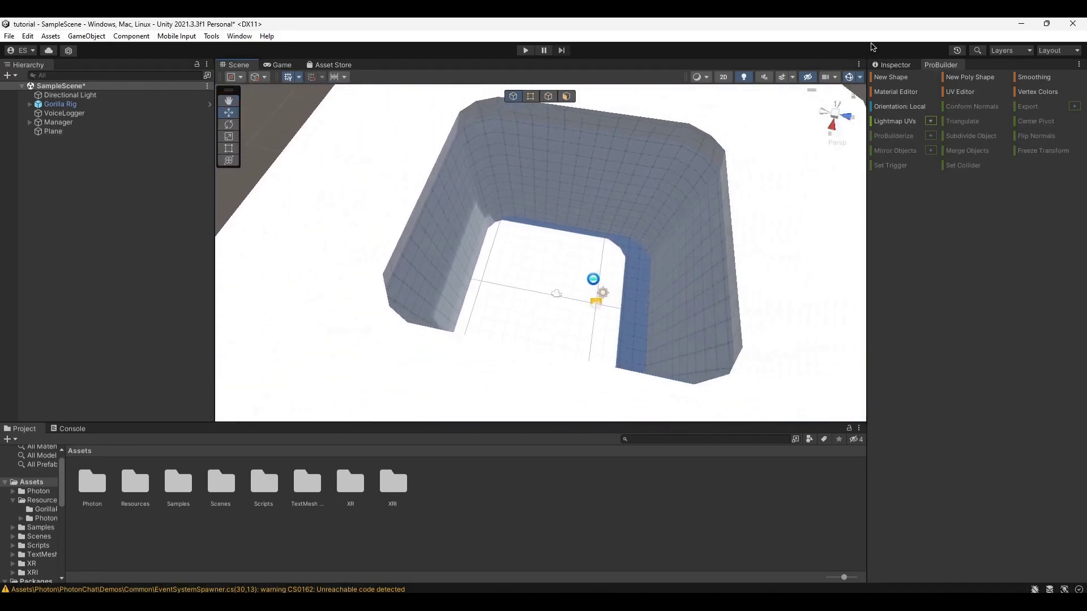
left_click_drag(701, 266, 558, 275, "alt")
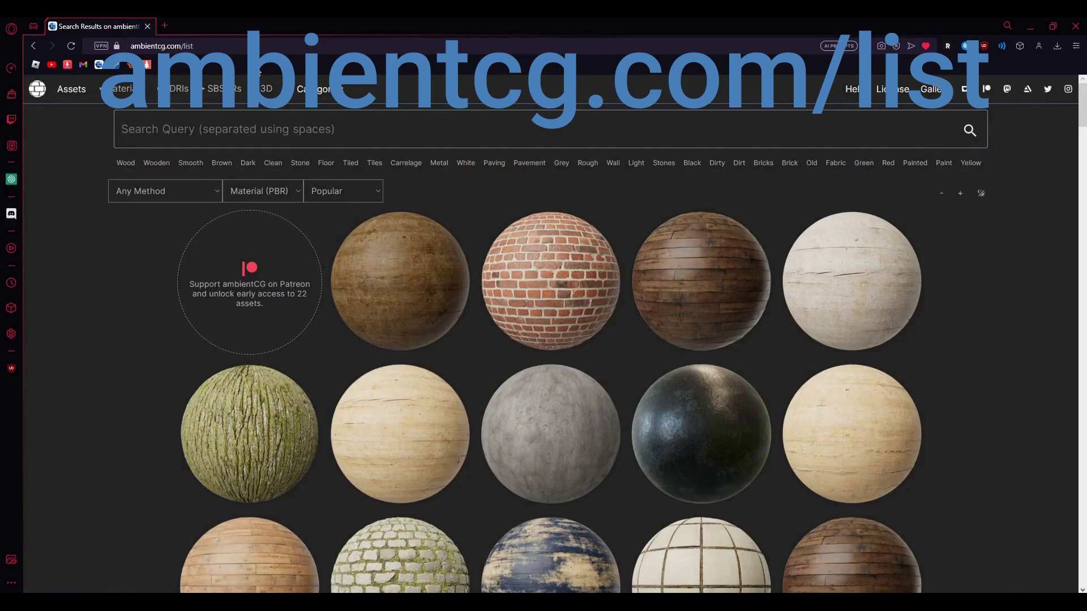
Switch to the browser and look through the PBR materials on ambientcg.com/list.
scroll(509, 305, "down", 4)
scroll(532, 328, "up", 4)
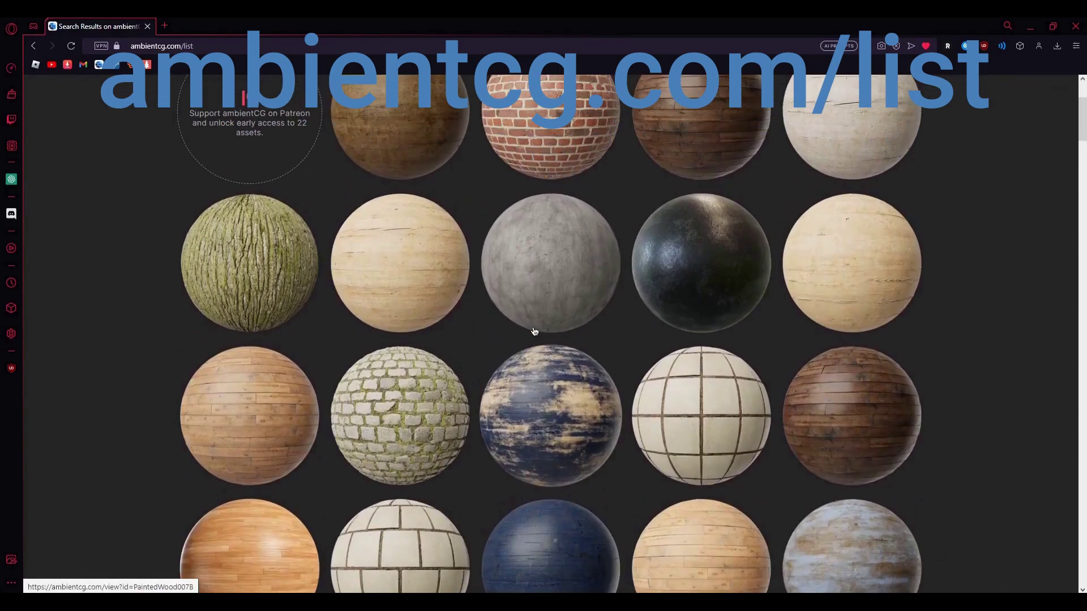
scroll(535, 331, "down", 7)
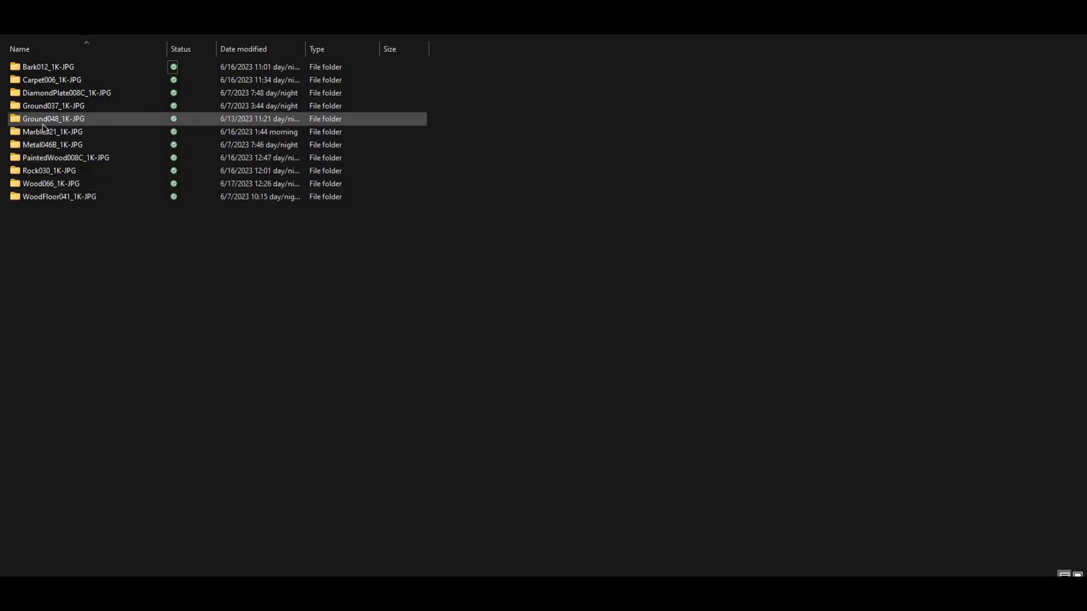
Open the Ground037_1K-JPG folder in the file explorer and review its texture files.
double_click(71, 106)
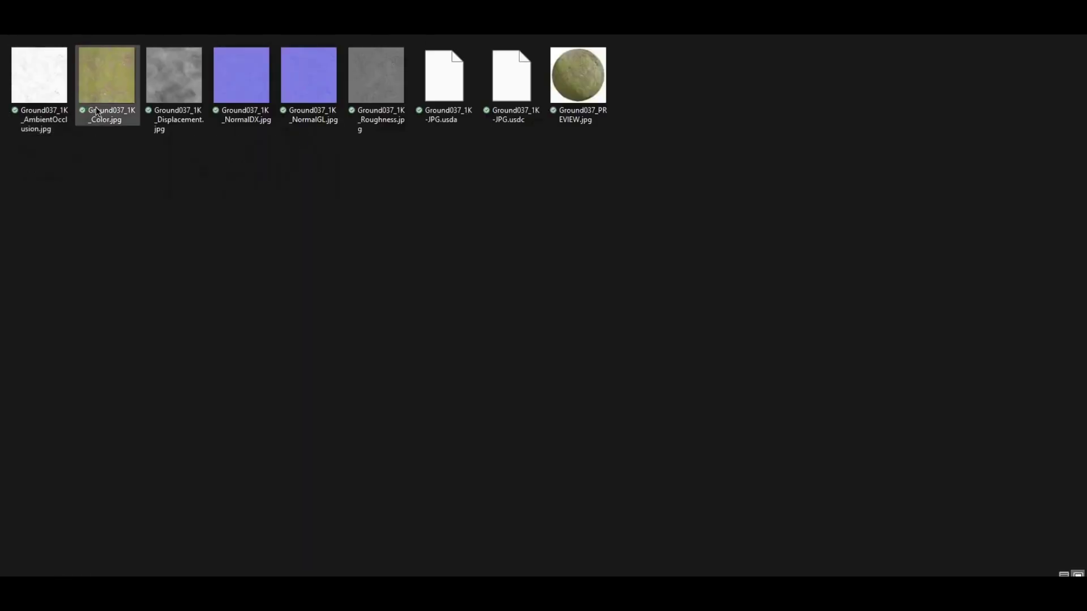
left_click_drag(601, 206, 406, 384)
left_click_drag(818, 241, 486, 153)
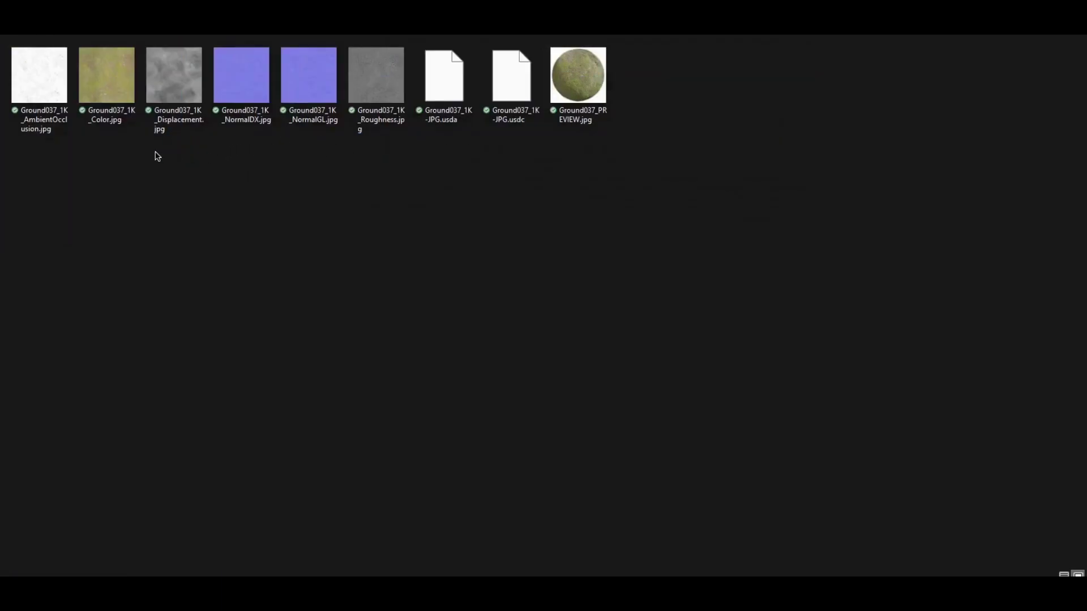
Select the Ground037_1K_Color.jpg texture, go back, open the Ground048 texture folder and select Ground048_1K_Color.jpg.
left_click(104, 122)
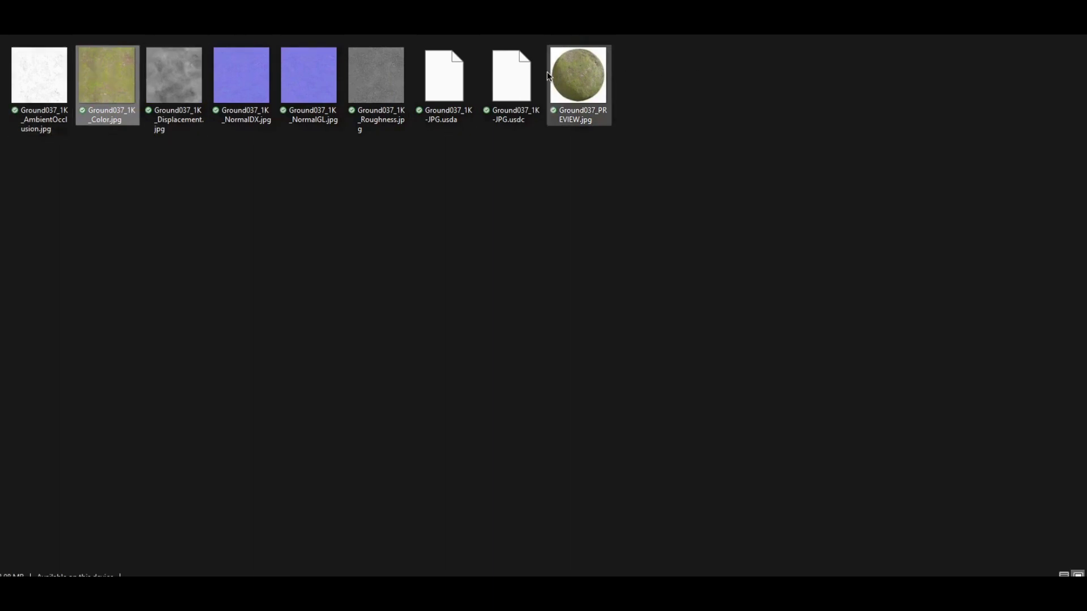
left_click(104, 171)
mouse_move(101, 181)
left_mouse_down()
mouse_move(112, 148)
mouse_move(113, 173)
left_mouse_up()
left_click(110, 124)
key("alt+Left")
double_click(81, 115)
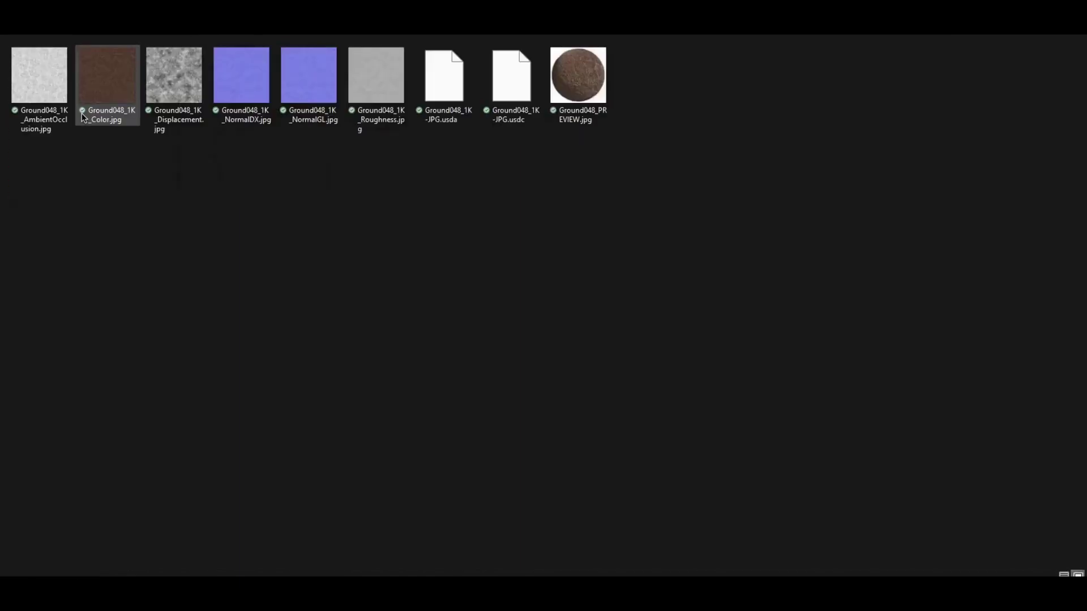
left_click(104, 96)
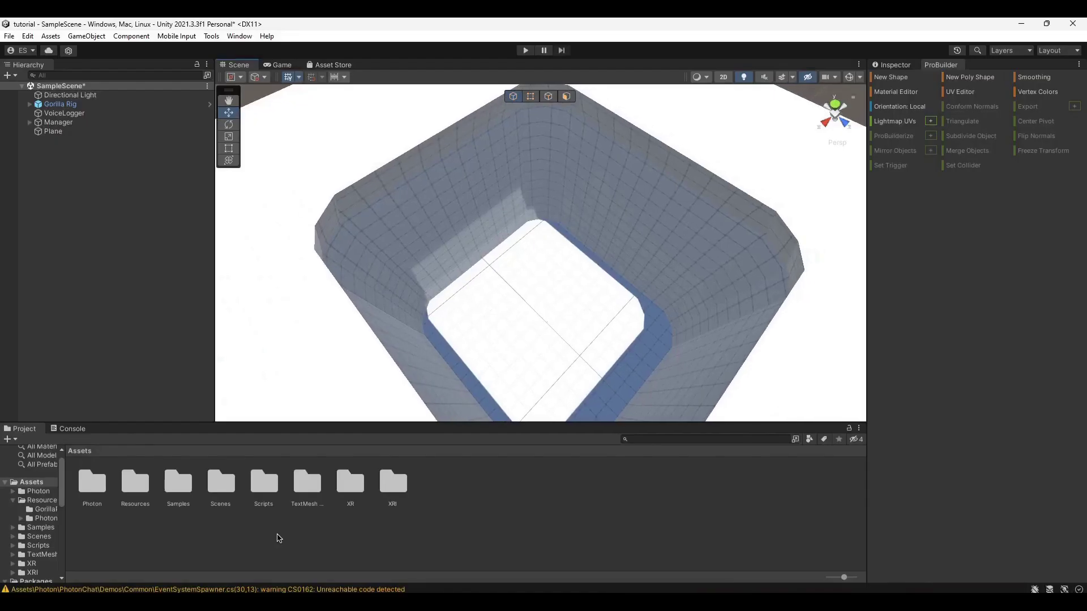
Switch to Unity, create a folder named Materials in Assets and open it.
right_click(198, 544)
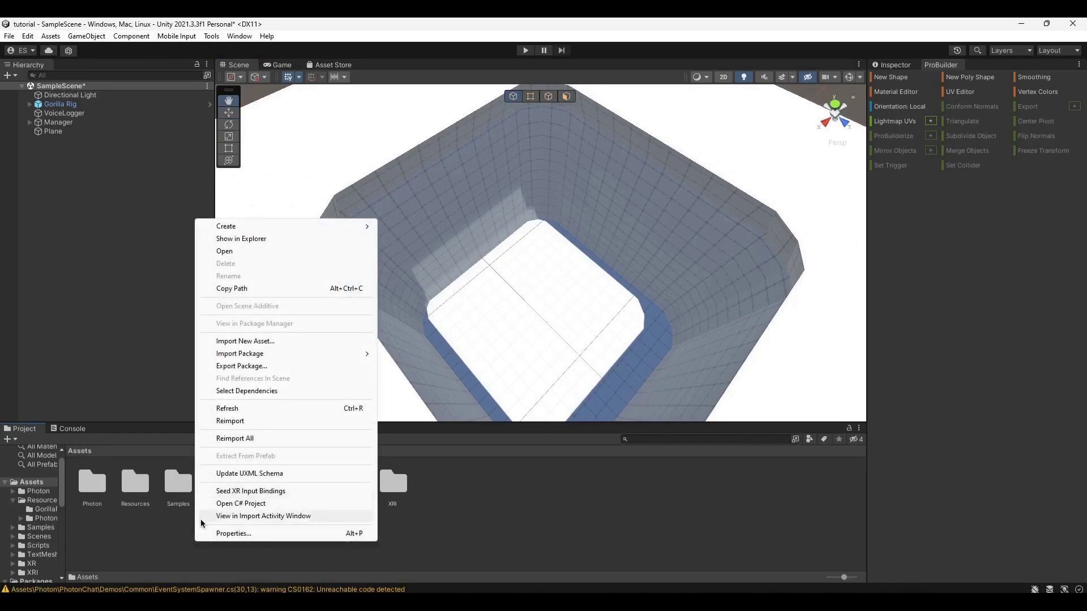
mouse_move(233, 226)
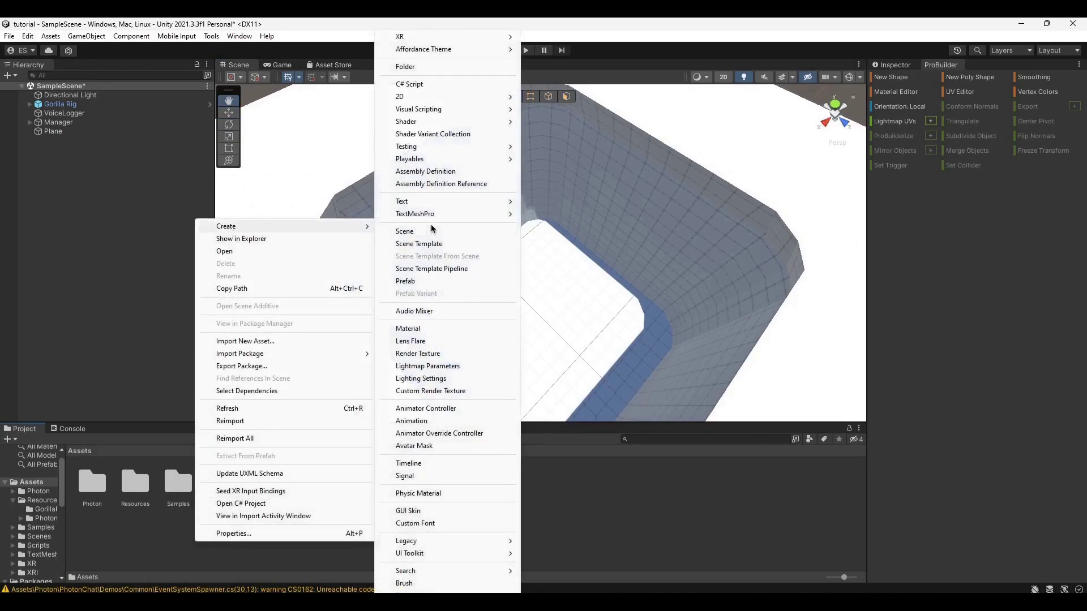
left_click(413, 66)
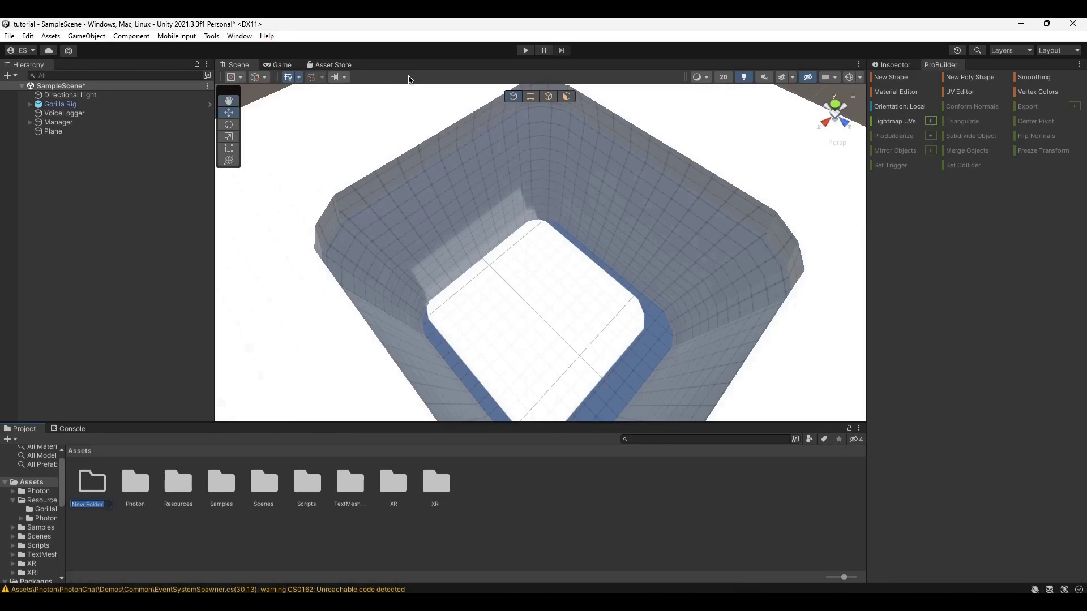
type("Materials")
key("Return")
double_click(95, 487)
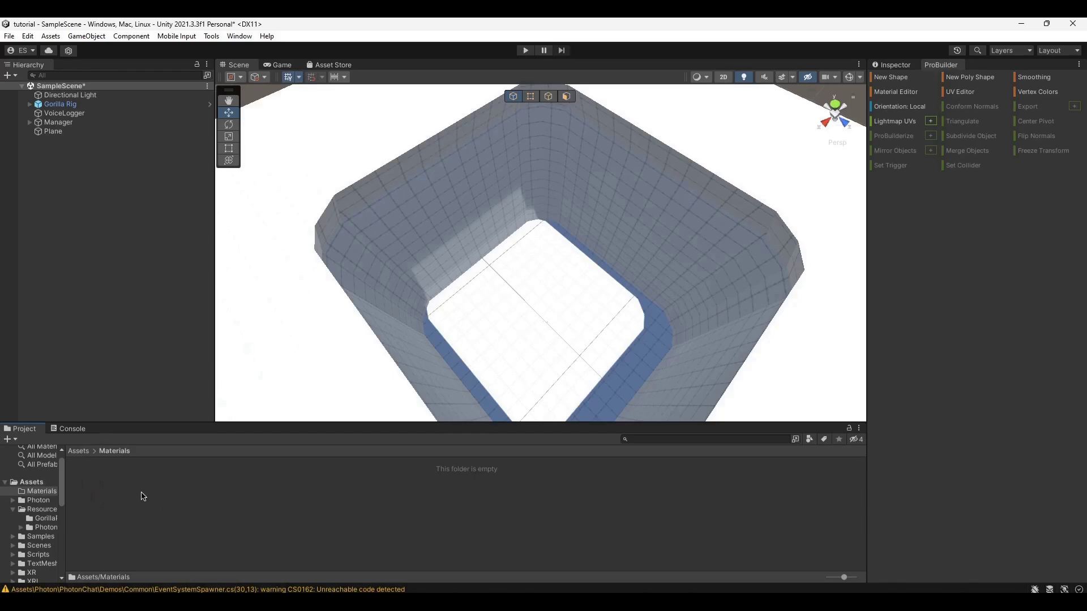
Add the Ground037_1K_Color.jpg and Ground048_1K_Color.jpg textures to the Materials folder and select the Ground048 texture.
left_click(86, 484)
left_click(142, 490)
left_click(107, 476)
right_click_drag(508, 251, 304, 204)
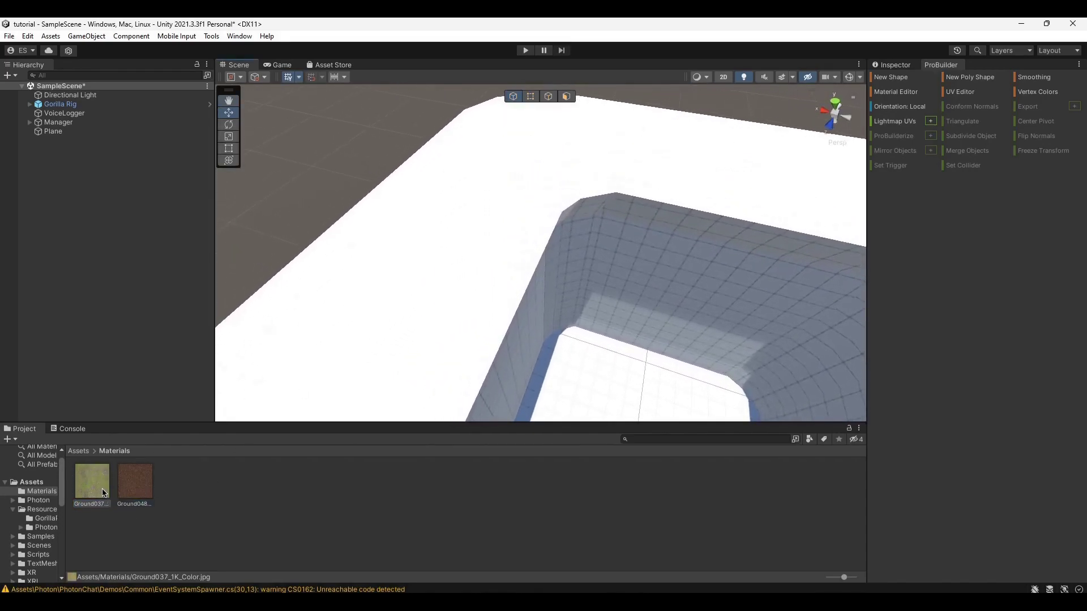
left_click(125, 482)
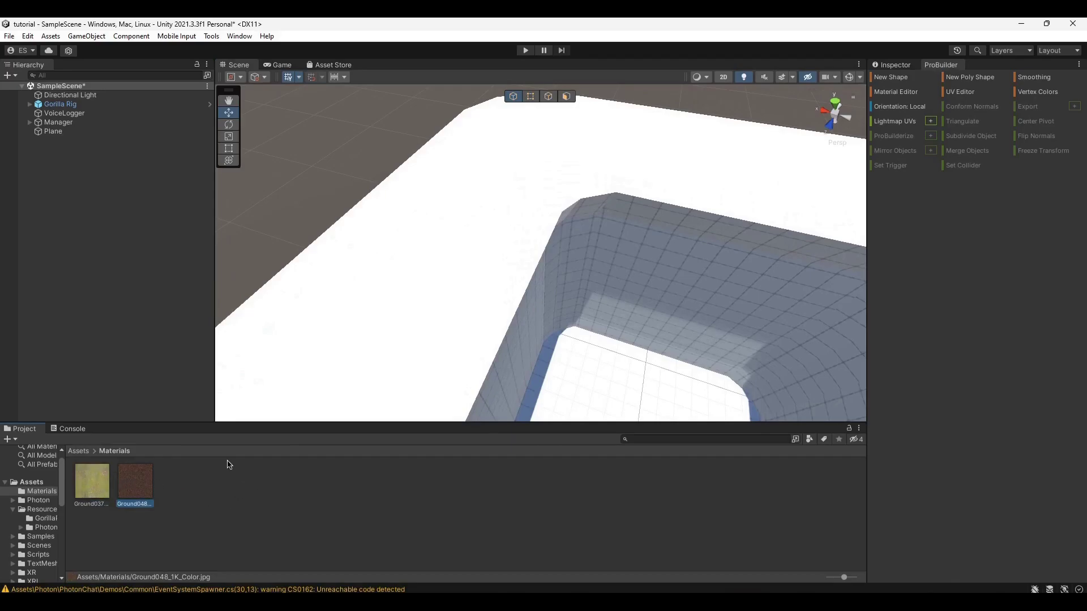
right_click(264, 516)
mouse_move(346, 199)
left_click(479, 329)
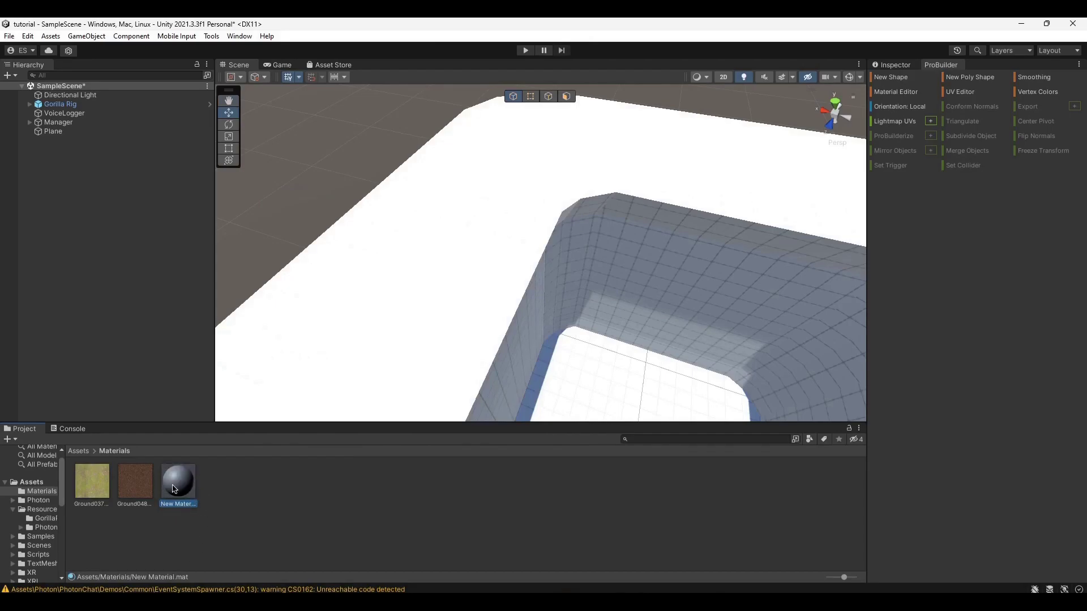
key("Delete")
Generate materials by dropping the Ground037 and Ground048 textures onto the map, undo their application to the mesh, and open the generated Materials subfolder.
left_click(570, 334)
left_click(127, 481)
left_click_drag(98, 485, 533, 326)
key("ctrl+z")
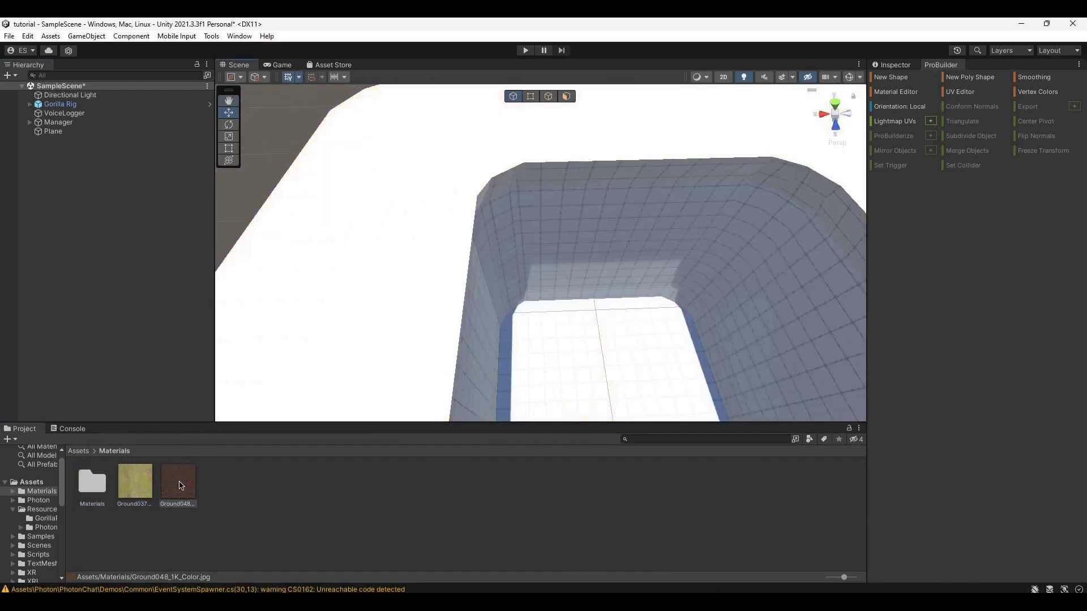
left_click_drag(180, 496, 87, 552)
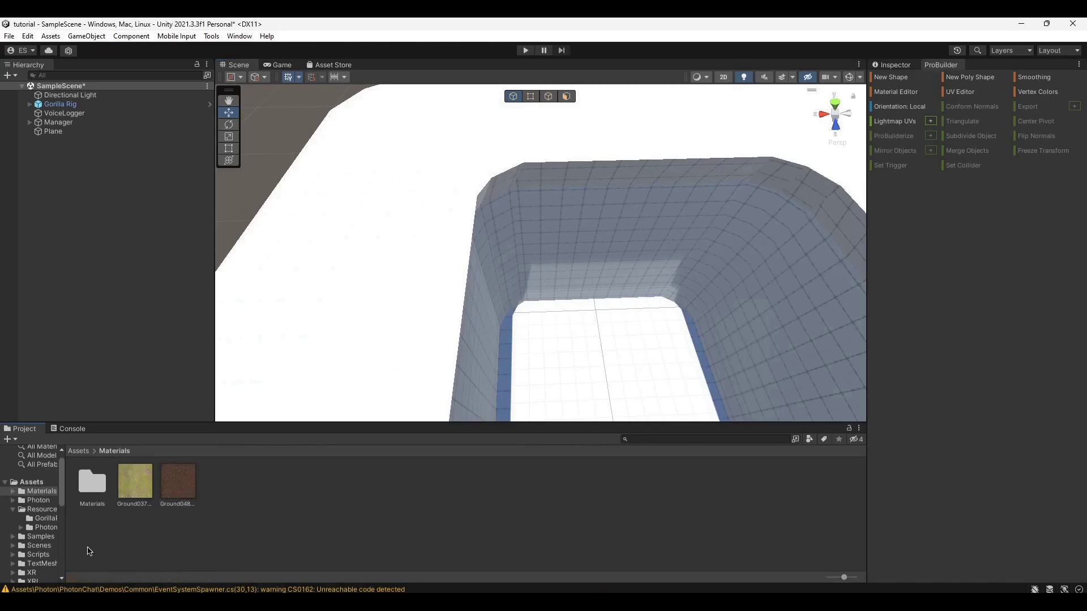
left_click(95, 490)
double_click(96, 490)
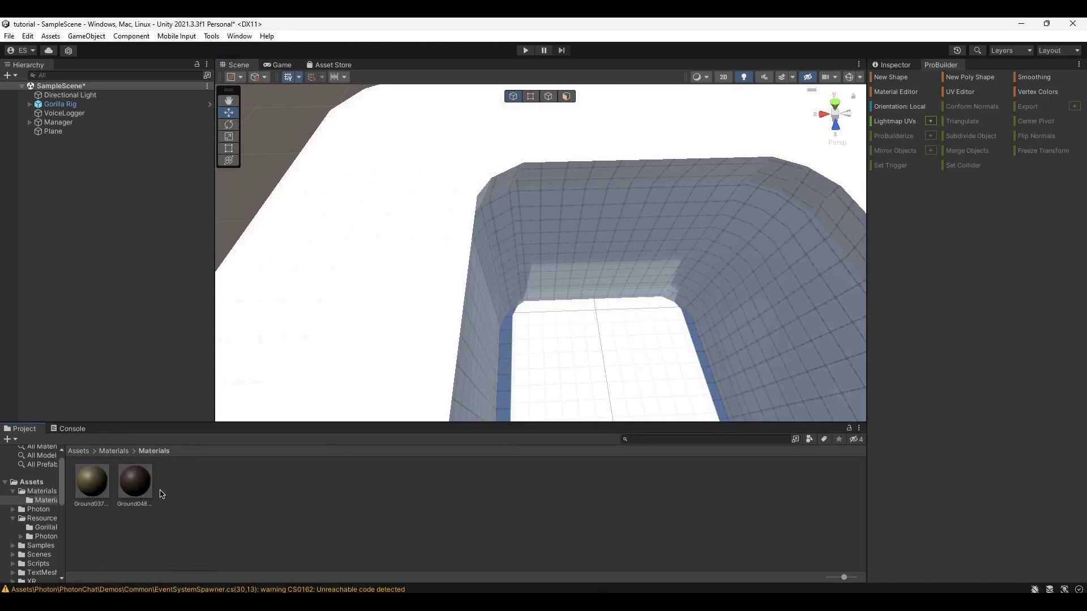
Set the smoothness of both the Ground037_1K_Color and Ground048_1K_Color materials to 0.
left_click(136, 485)
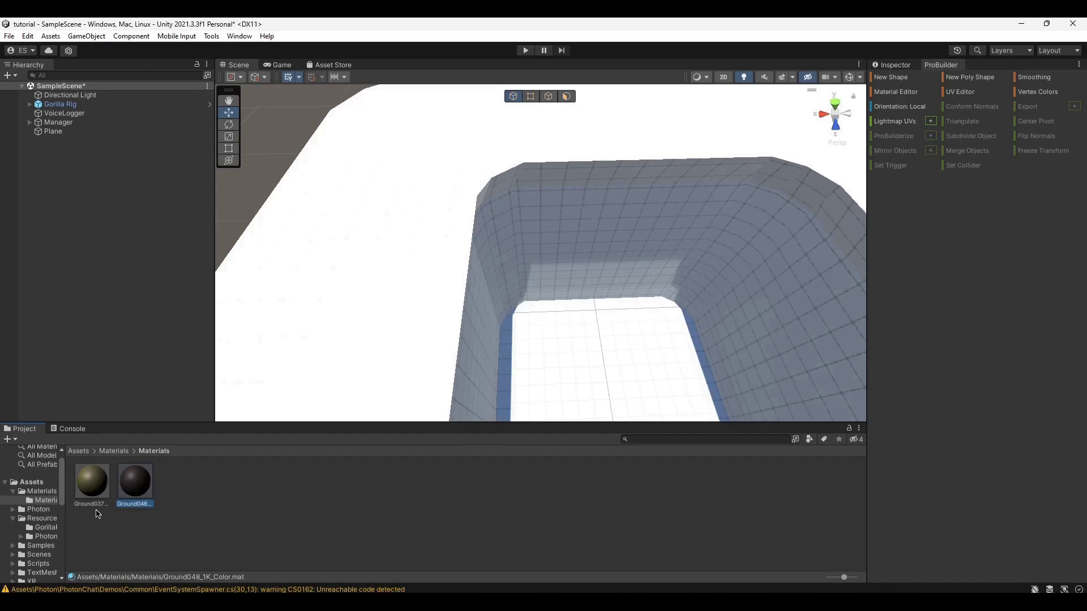
left_click(895, 68)
left_click(237, 498)
right_click_drag(460, 364, 297, 375)
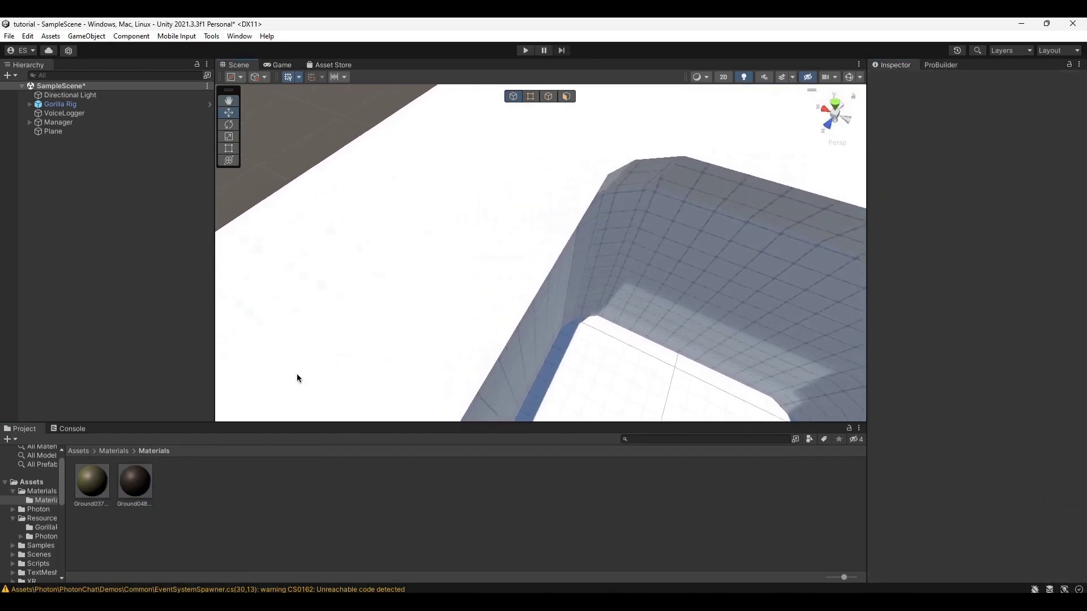
left_click(90, 490)
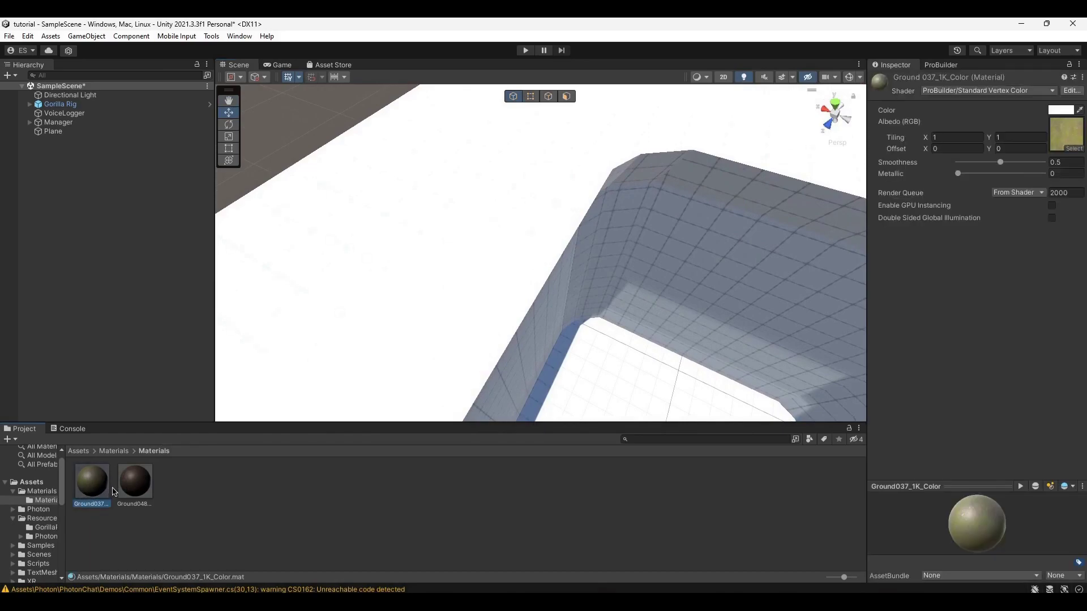
left_click(138, 494, "ctrl")
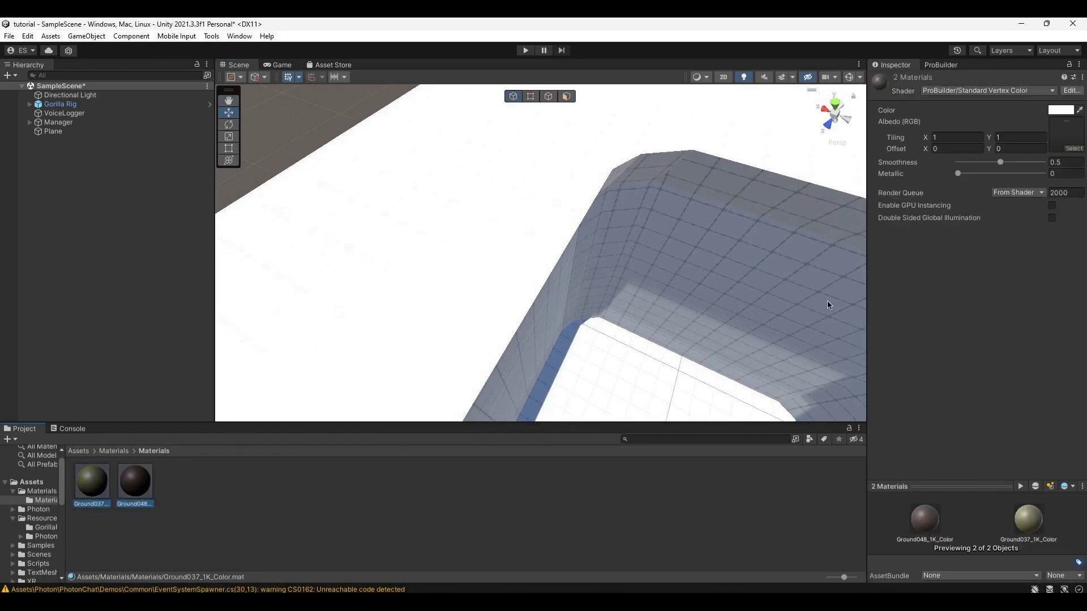
left_click_drag(1000, 163, 958, 165)
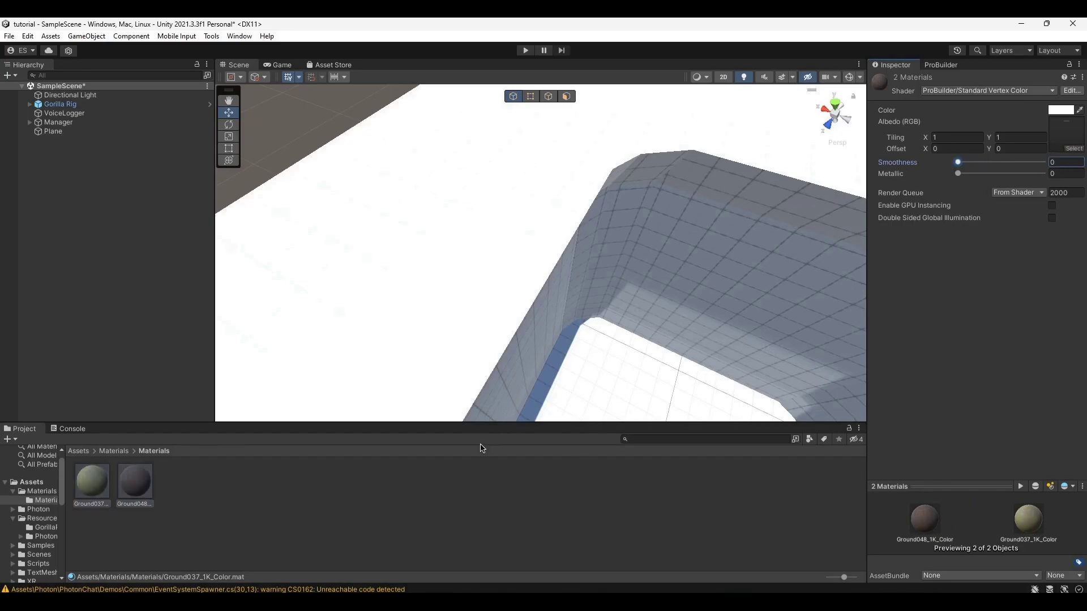
left_click(426, 497)
scroll(296, 381, "down", 3)
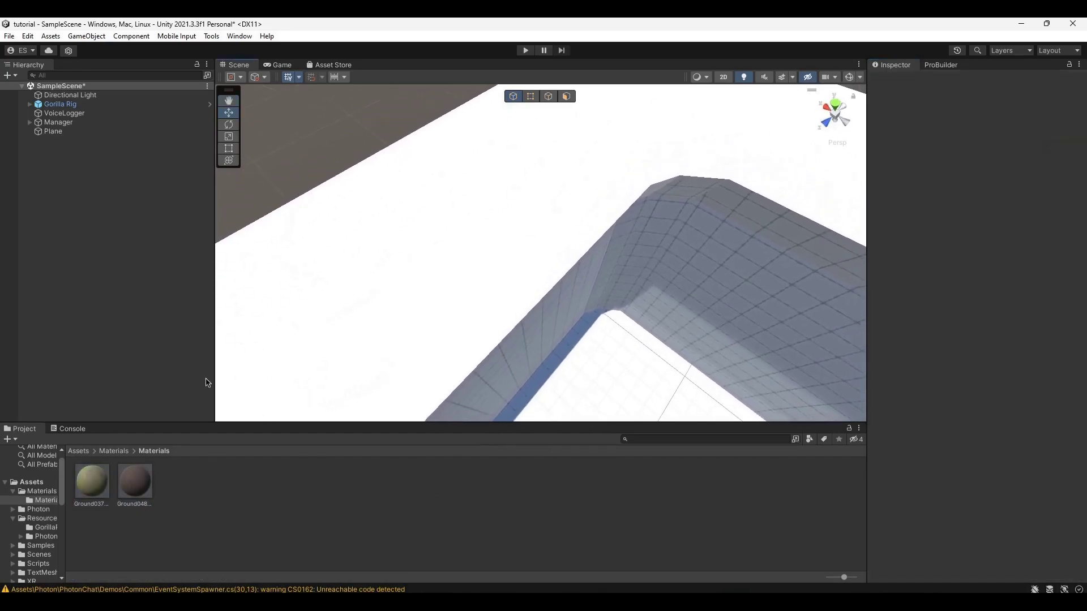
Switch to ProBuilder face selection and select a face of the ground surrounding the pit.
left_click(90, 493)
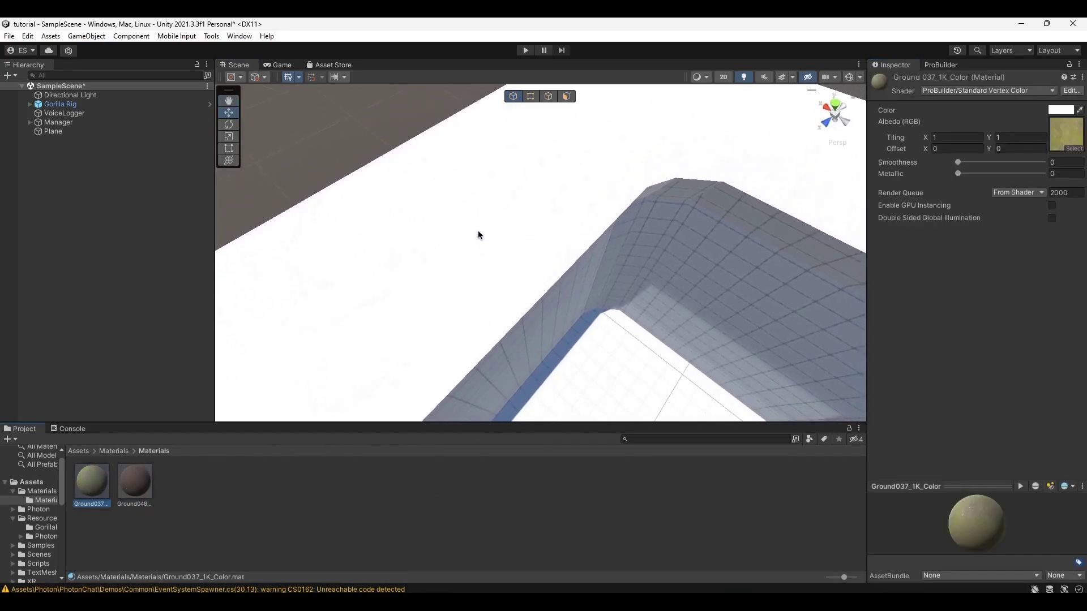
key("s")
right_click_drag(542, 250, 599, 217)
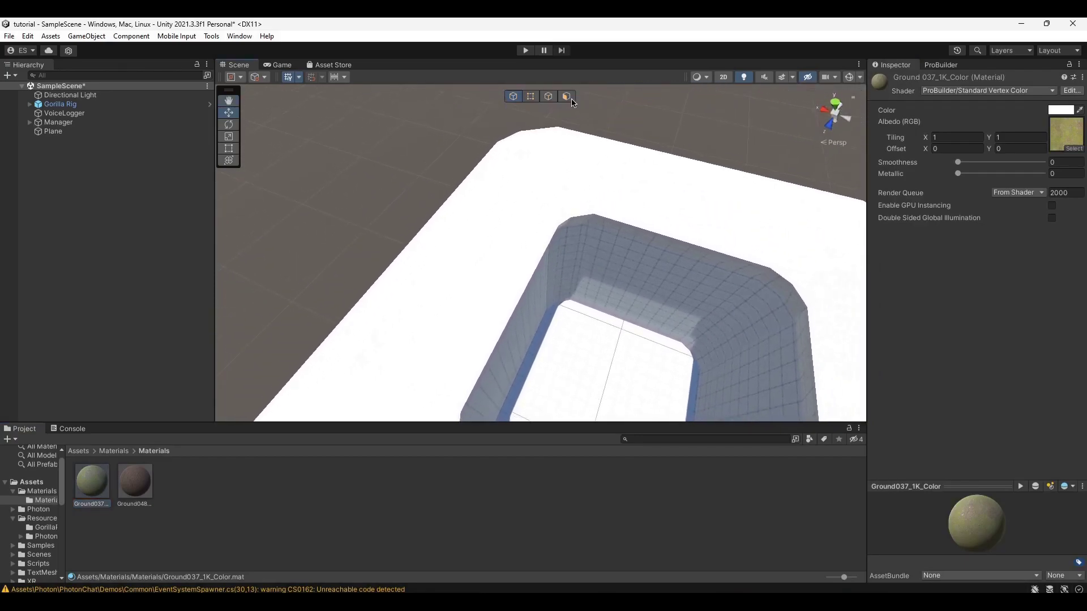
left_click_drag(571, 104, 612, 303, "alt")
left_click(554, 308)
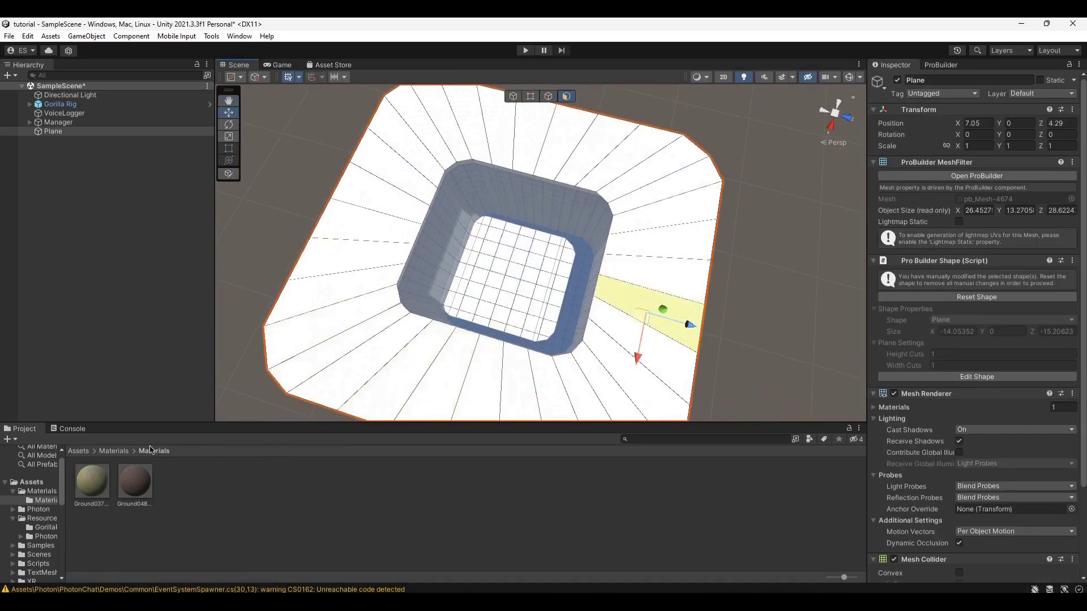
Select all the pit's floor faces and apply the Ground037_1K_Color material to them with the Material Editor.
left_click_drag(430, 300, 442, 319, "alt")
scroll(445, 326, "up", 10)
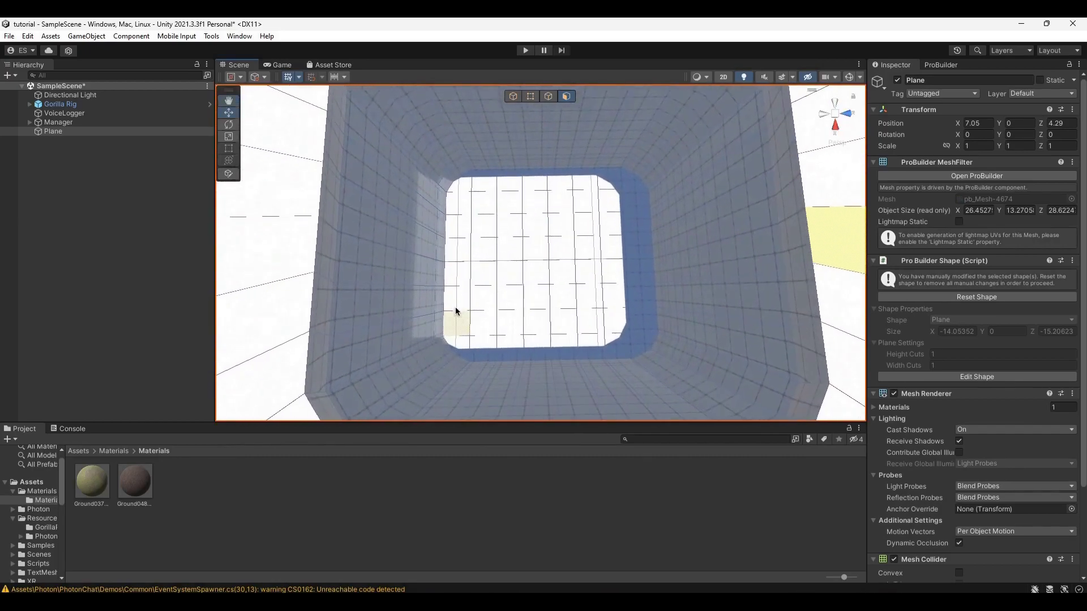
left_click_drag(464, 188, 644, 351)
left_click_drag(587, 317, 509, 286, "alt")
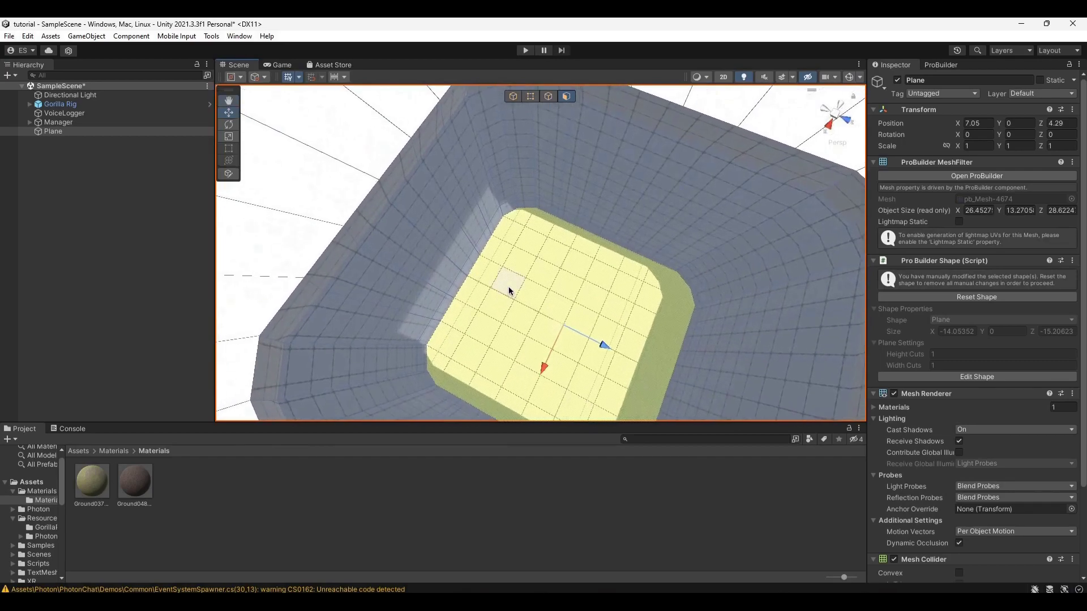
left_click(940, 65)
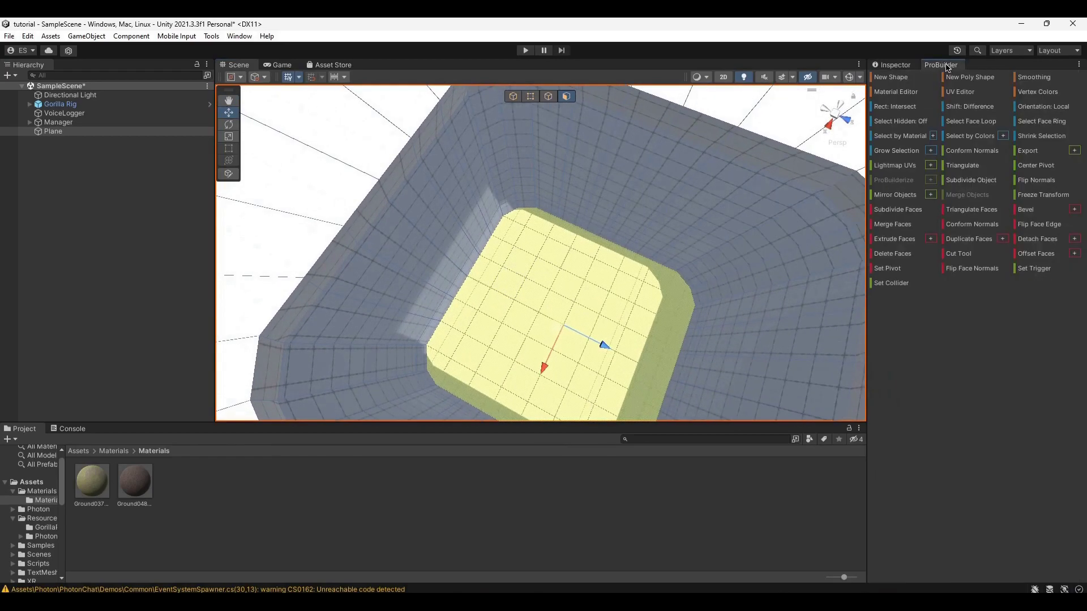
left_click(897, 91)
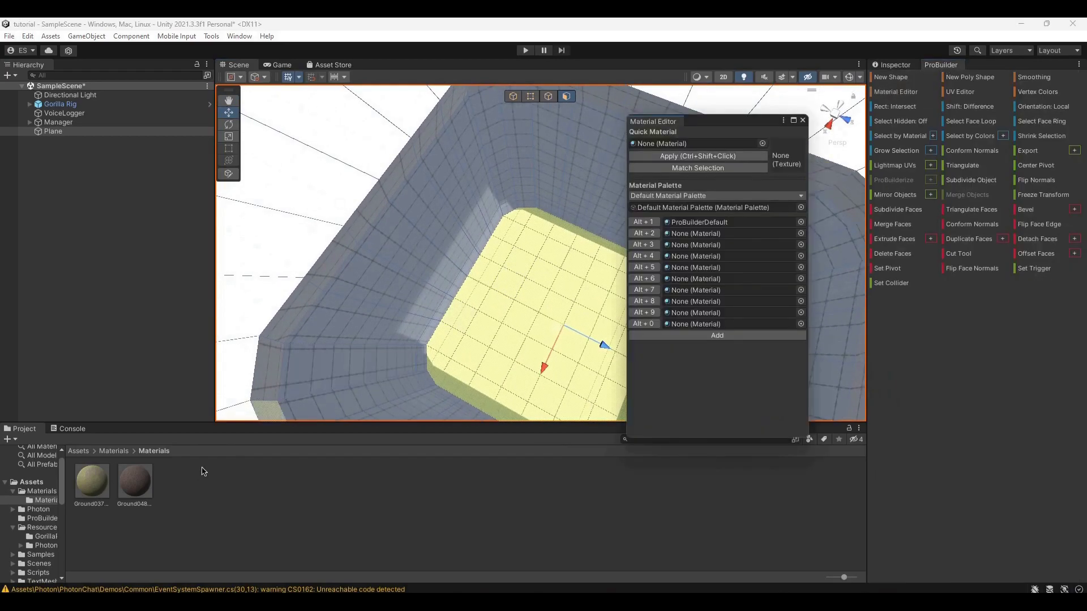
left_click_drag(95, 482, 650, 145)
left_click(677, 156)
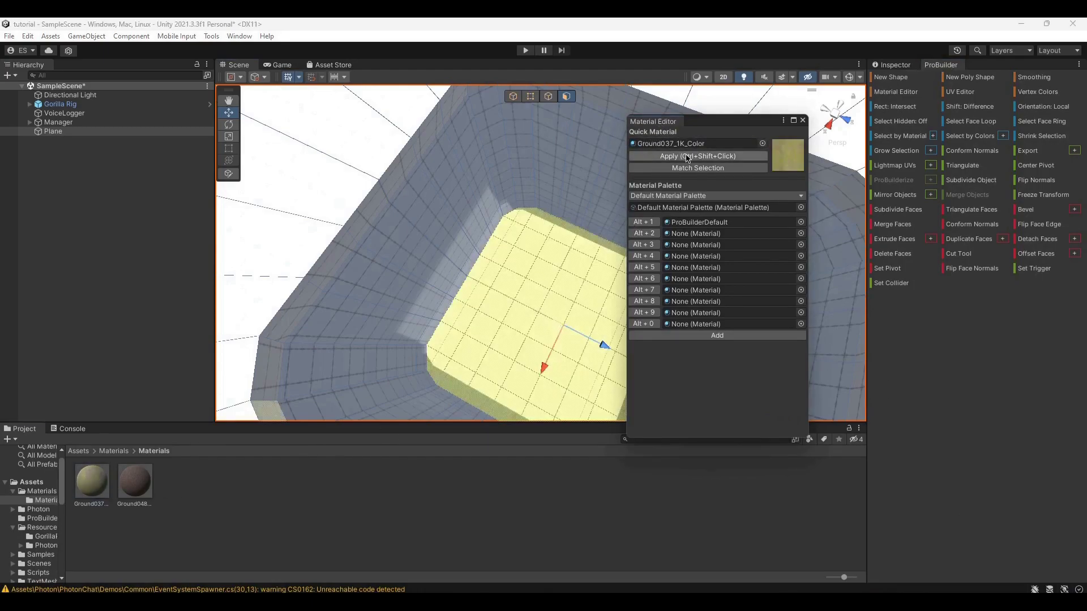
left_click(803, 120)
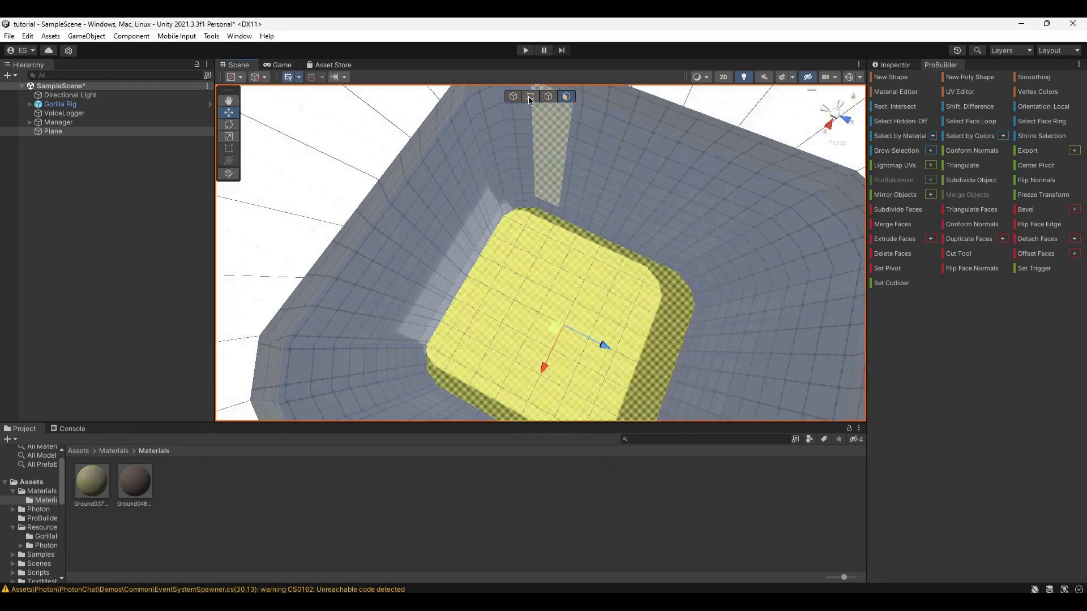
left_click(514, 97)
Select the pit's wall faces and apply the Ground048_1K_Color material to them with the Material Editor.
right_click_drag(538, 124, 397, 23)
key("w")
key("s")
right_click_drag(634, 420, 616, 408)
key("w")
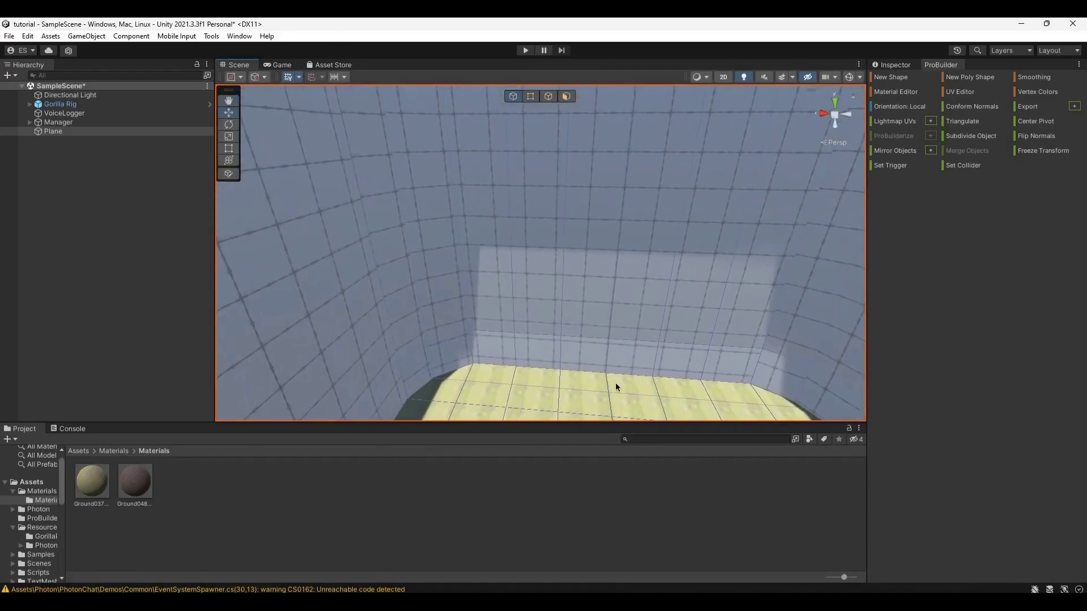
left_click(565, 96)
right_click_drag(561, 286, 532, 226)
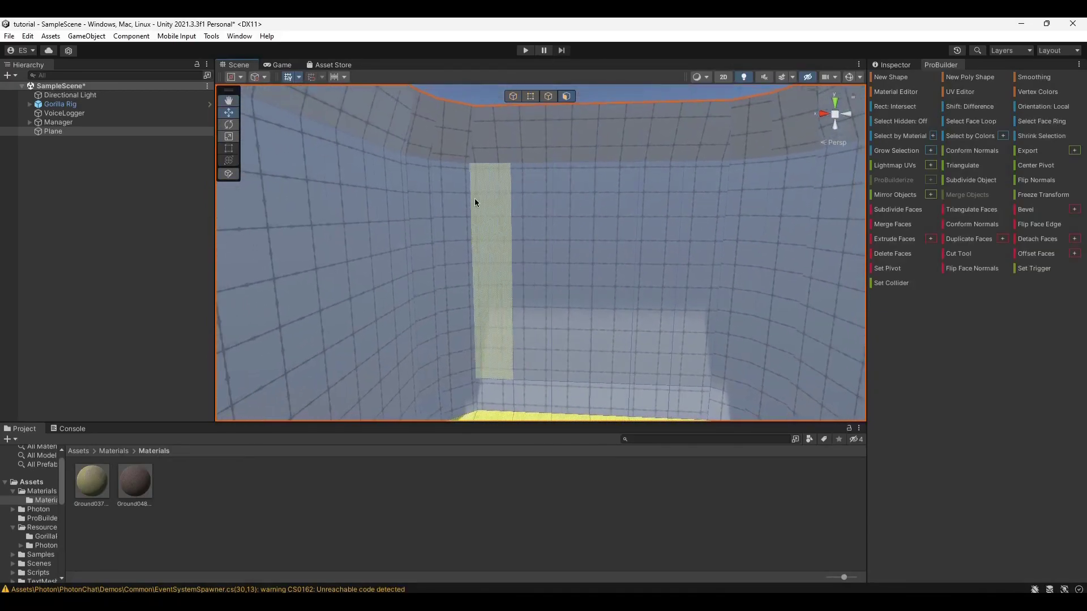
left_click(835, 103)
left_click(907, 93)
left_click_drag(134, 485, 675, 145)
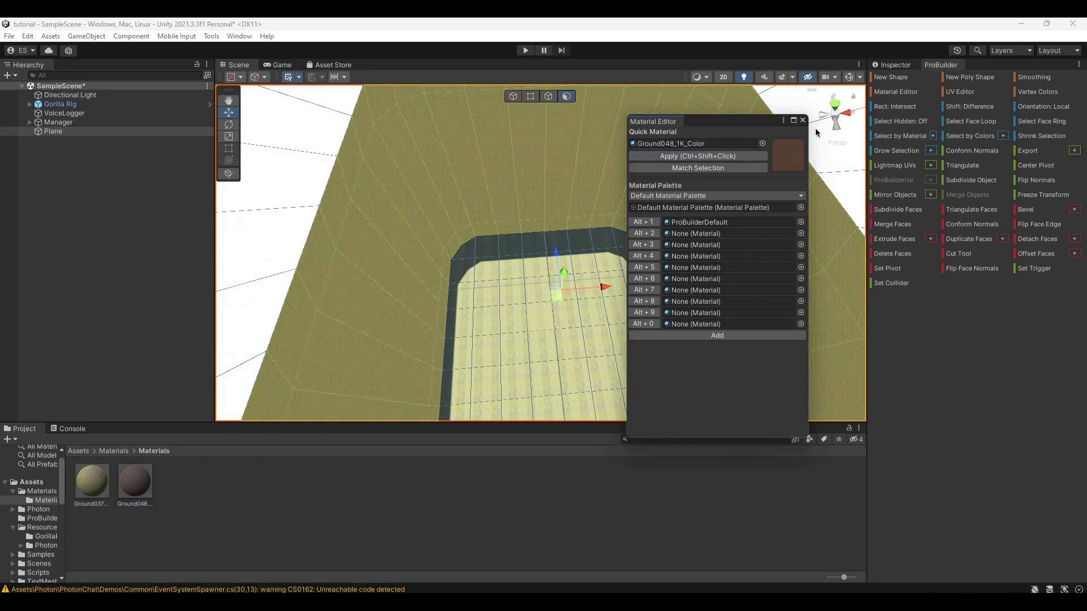
left_click(803, 120)
Set the tiling of the Ground037_1K_Color material to 0.5 in both X and Y.
right_click_drag(572, 189, 617, 193)
right_click_drag(526, 191, 626, 203)
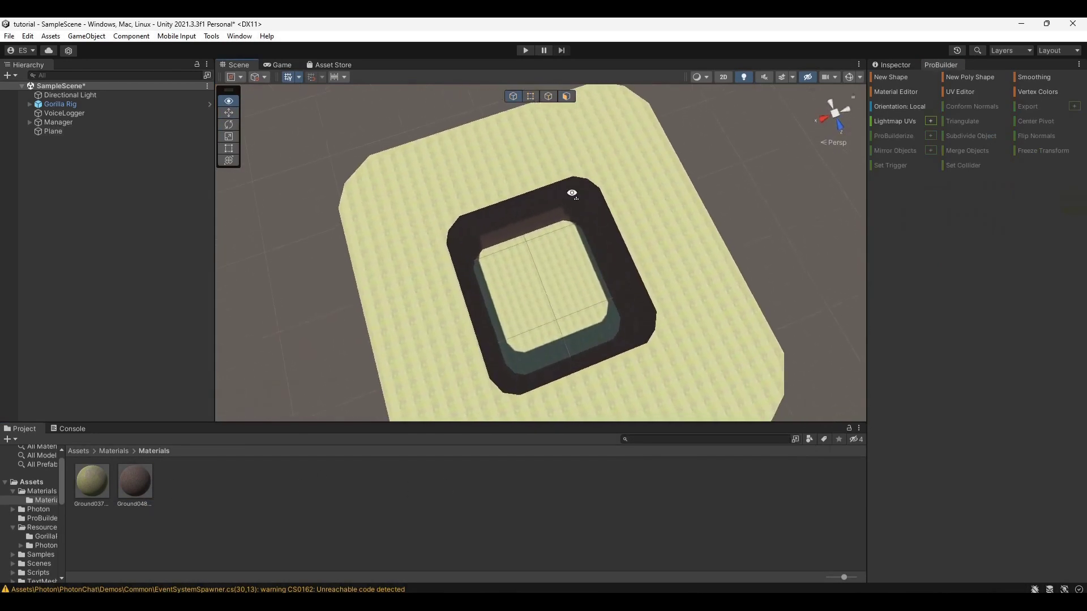
left_click_drag(627, 203, 459, 291, "alt")
left_click(92, 481)
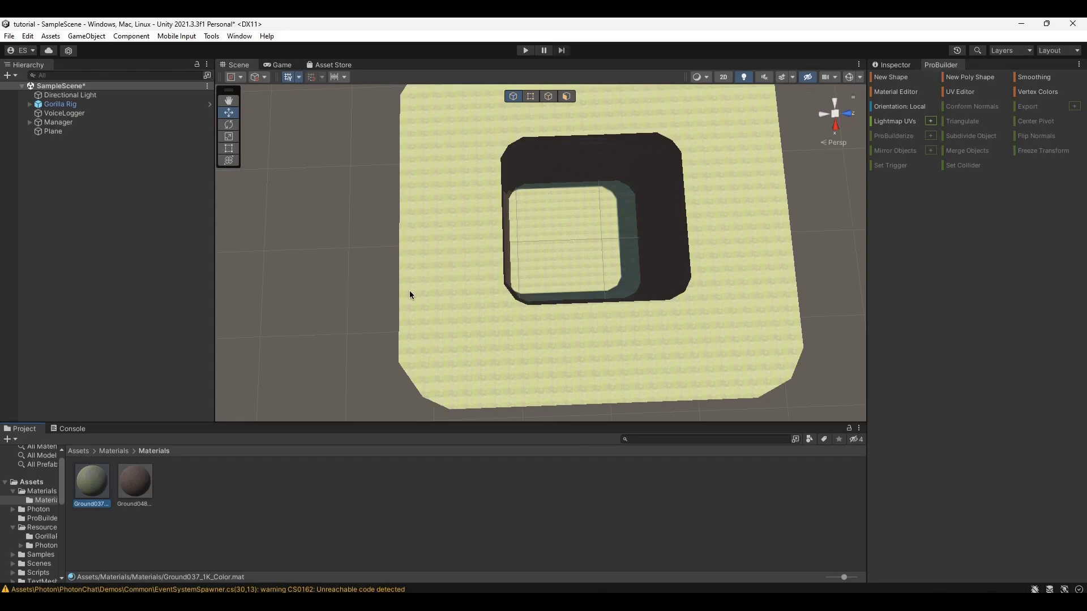
left_click(885, 66)
left_click_drag(526, 242, 510, 225, "alt")
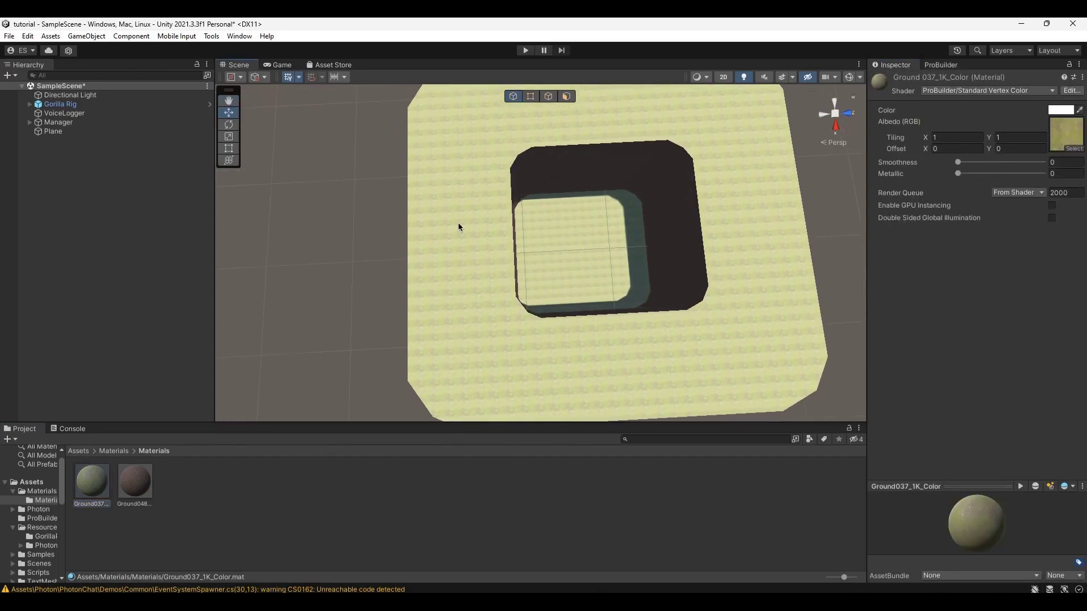
left_click(91, 497)
left_click_drag(456, 305, 404, 313, "alt")
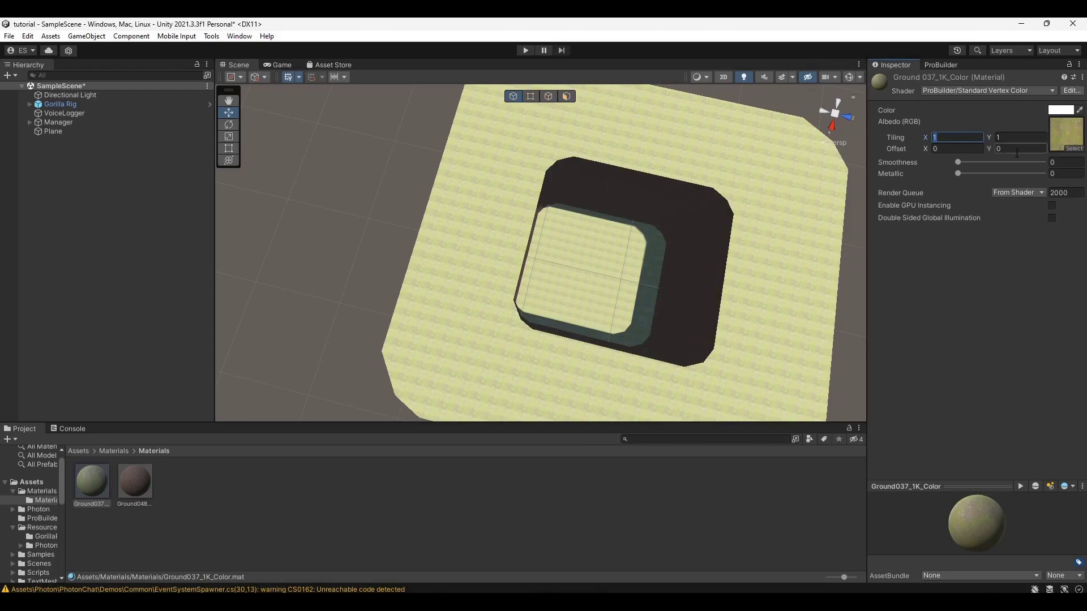
type("0.")
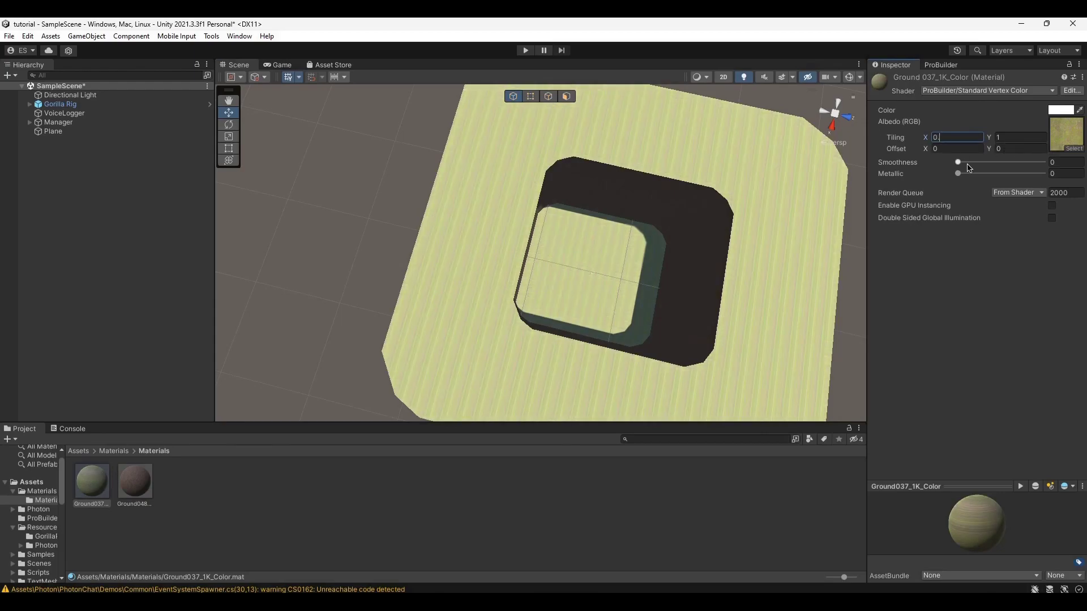
type("50.5")
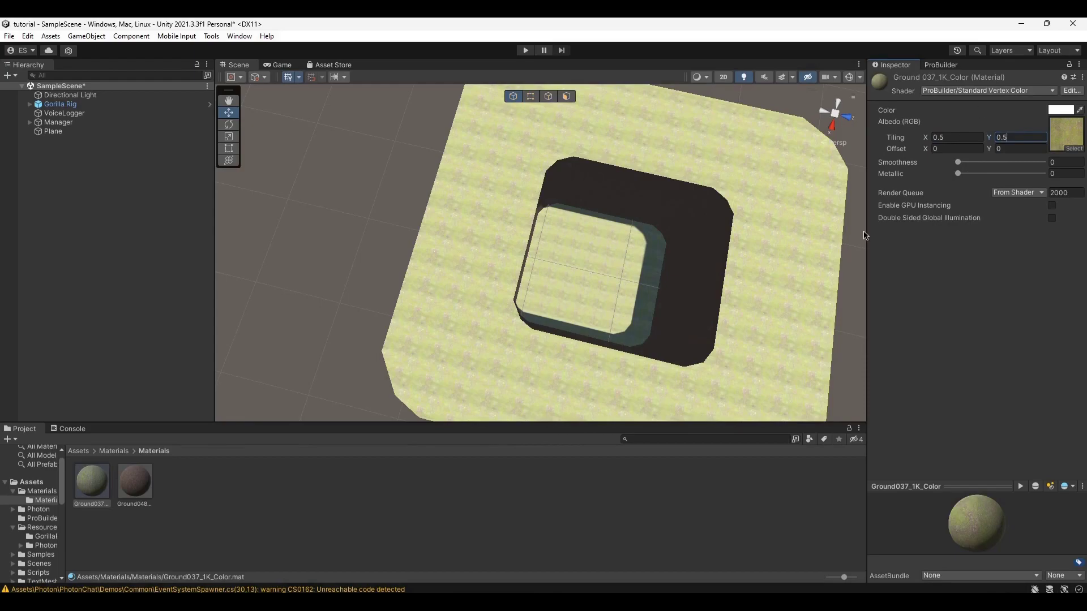
Set the tiling of the Ground048_1K_Color material to 0.5 in both X and Y.
right_click_drag(810, 235, 859, 223)
key("w")
right_click_drag(474, 116, 532, 254)
left_click(146, 502)
left_click(946, 137)
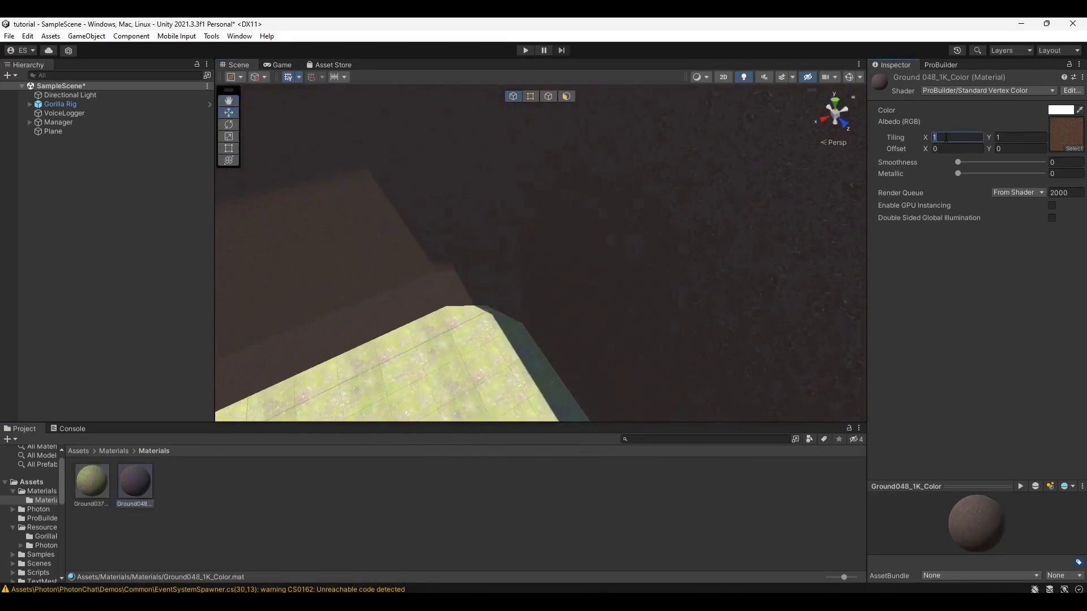
type("0.5")
left_click(1017, 137)
type("0.5")
right_click_drag(673, 157, 456, 175)
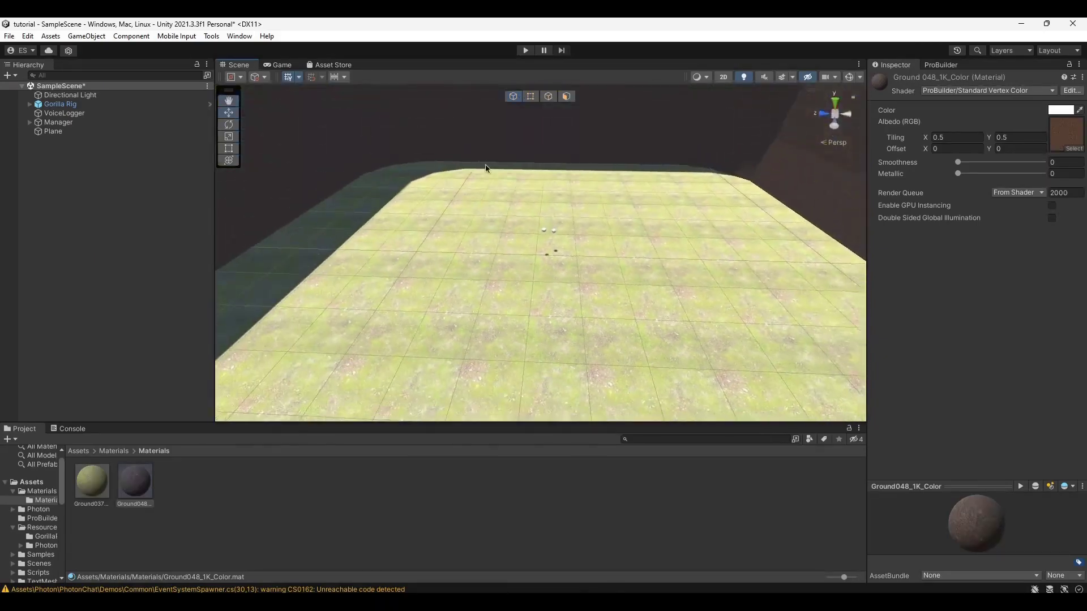
Select a tall wall face inside the pit and bring up the ProBuilder tools, keeping face selection active.
right_click_drag(614, 212, 569, 279)
left_click(491, 189)
key("w")
key("s")
right_click_drag(640, 273, 581, 199)
left_click(585, 240)
key("w")
right_click_drag(447, 202, 453, 190)
key("s")
key("f")
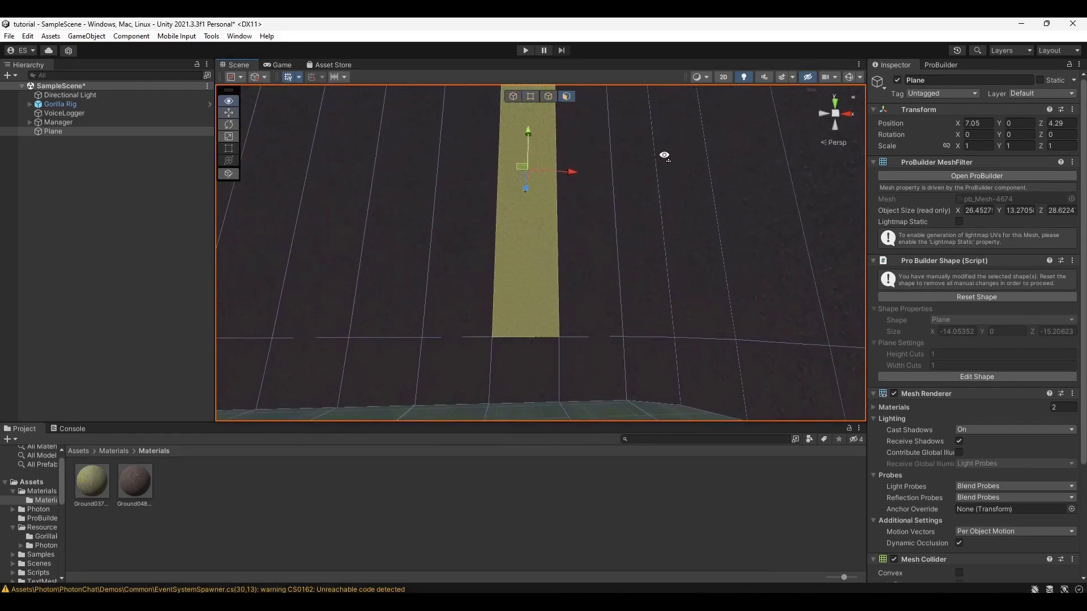
left_click(942, 65)
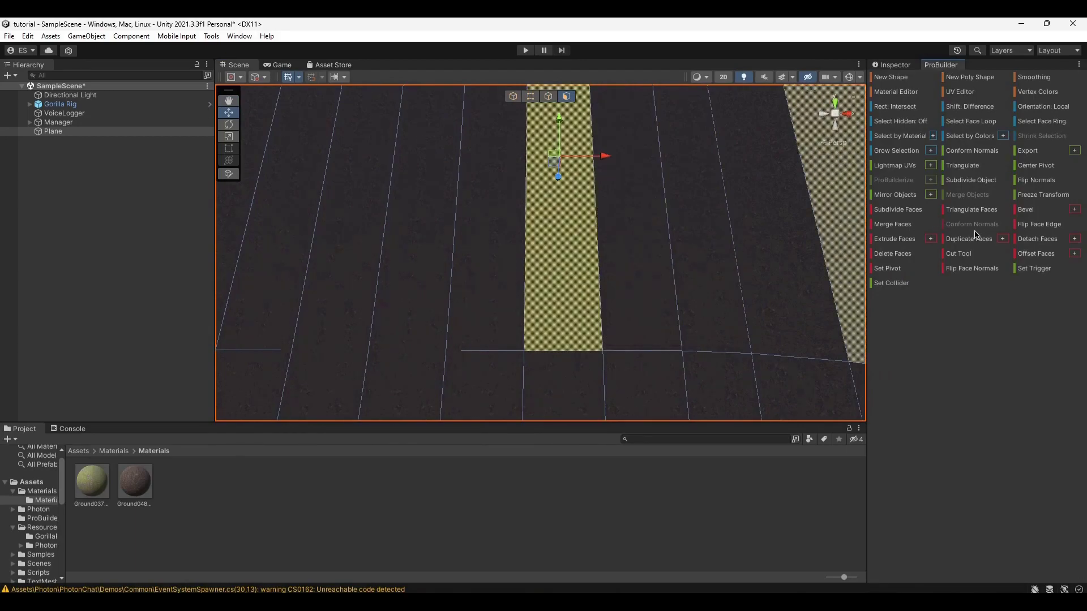
left_click(549, 96)
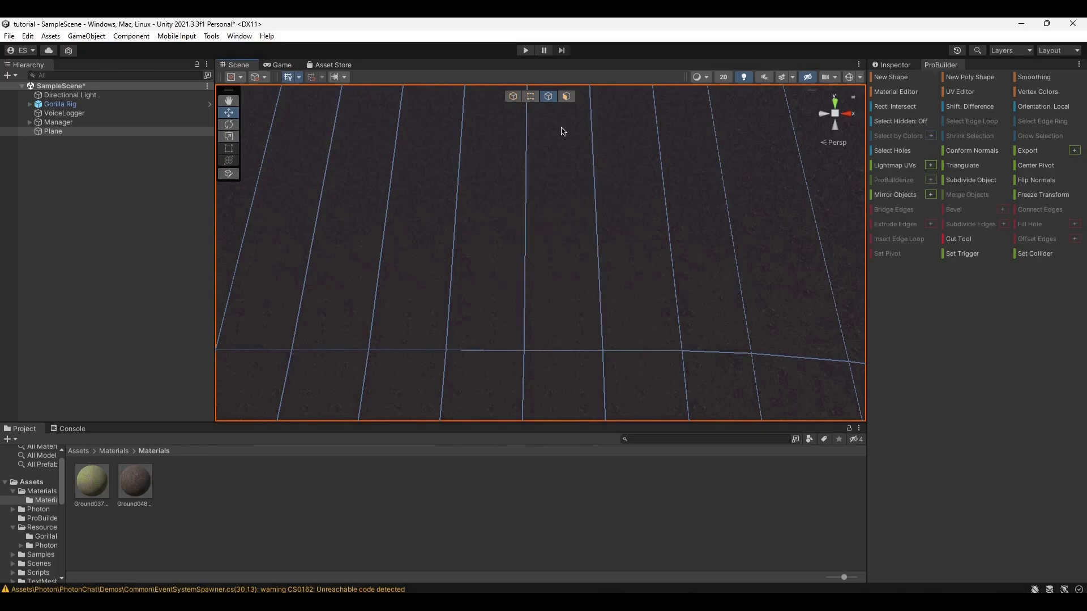
left_click(566, 97)
Raise the upper edge of a low pit wall face so it peaks above the neighbouring edges.
right_click_drag(568, 161, 547, 211)
left_click(543, 286)
key("w")
left_click(548, 96)
left_click(547, 193)
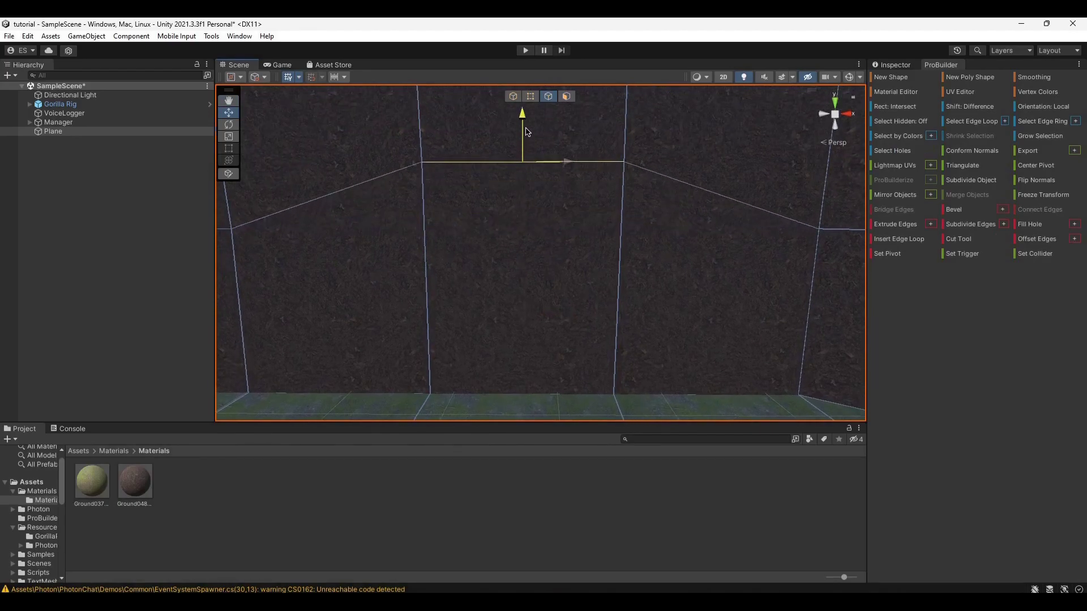
middle_click_drag(529, 88, 556, 157)
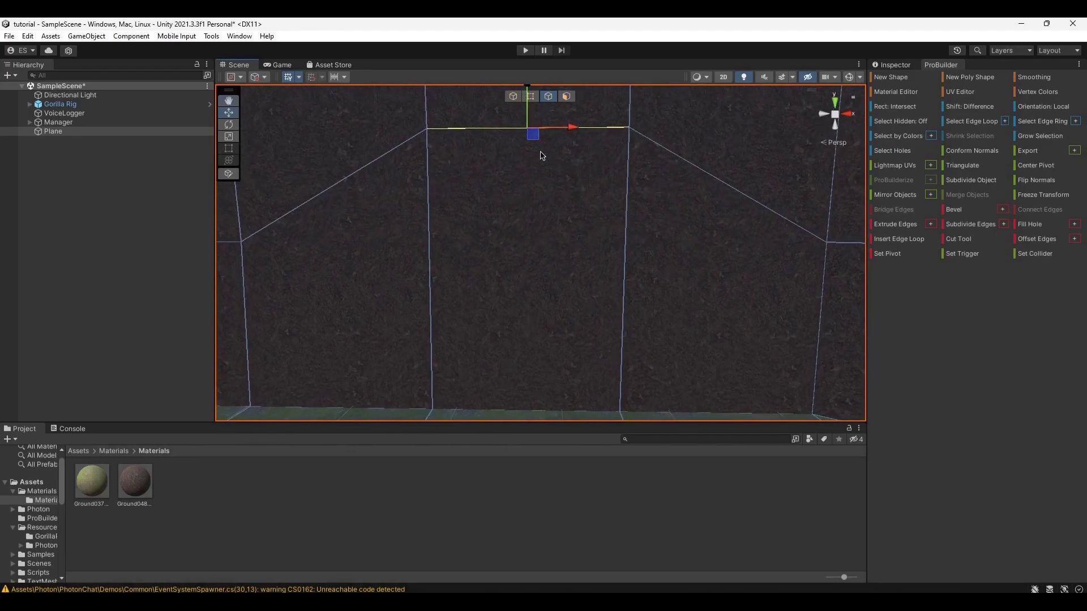
right_click_drag(541, 155, 538, 143)
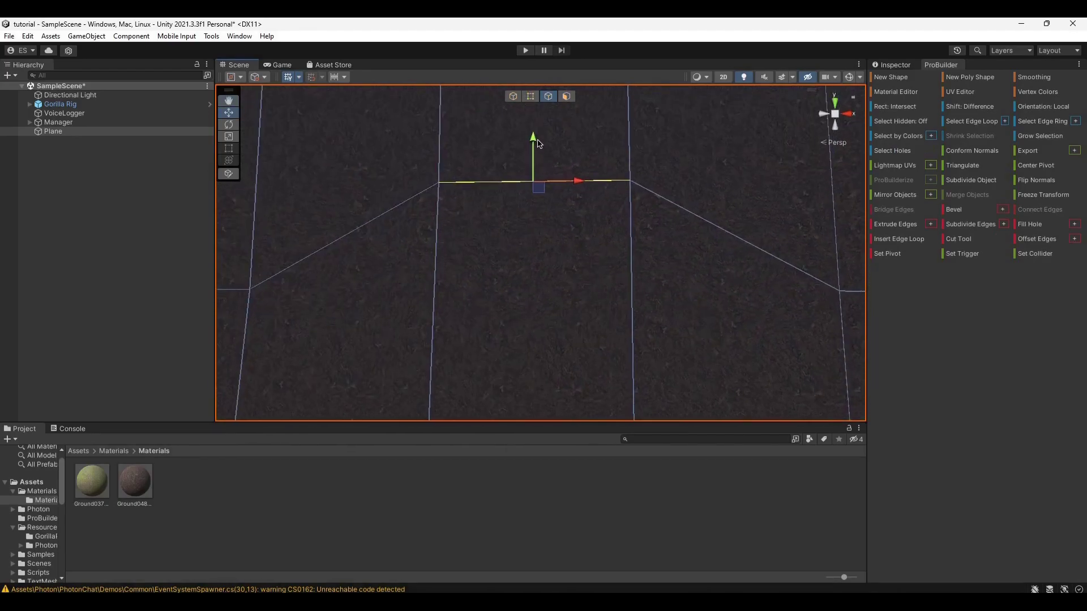
Extrude the raised pit wall face outward and lengthen it into a straight tunnel section.
left_click(566, 96)
left_click(562, 293)
right_click_drag(568, 186, 566, 239)
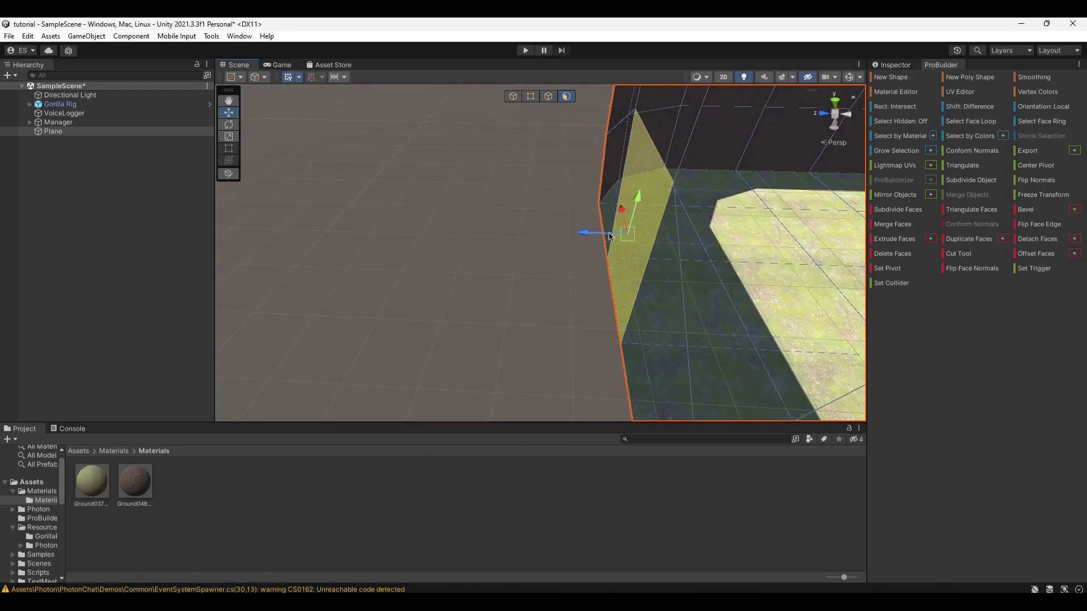
right_click_drag(606, 237, 567, 261)
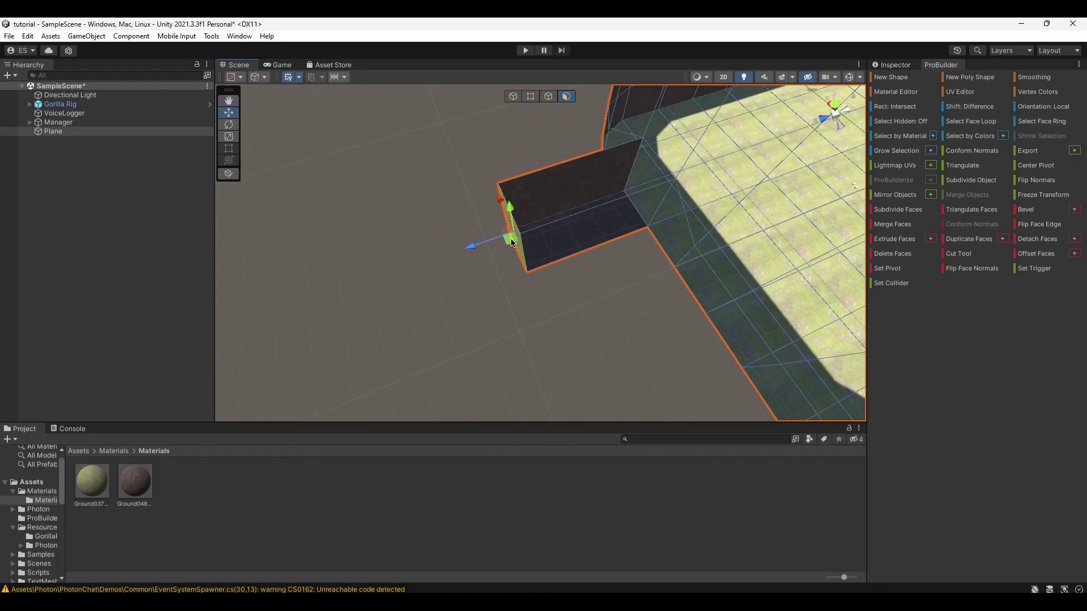
left_click_drag(492, 243, 235, 247)
Extrude the tunnel's end face into an angled second section, then rotate and reposition the new end face.
right_click_drag(611, 249, 574, 228)
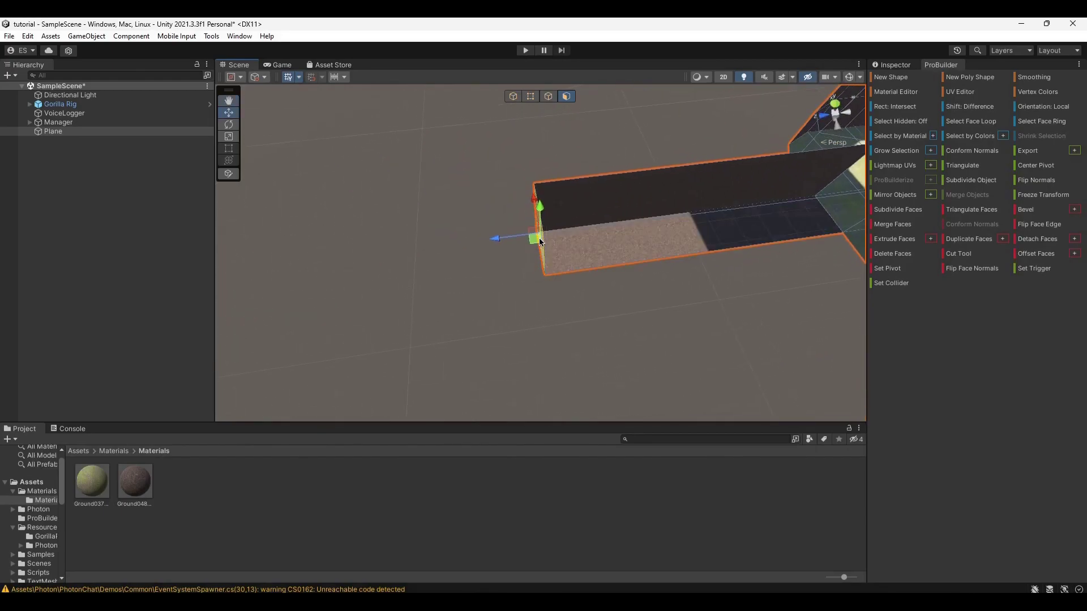
left_click_drag(540, 242, 419, 105, "shift")
key("e")
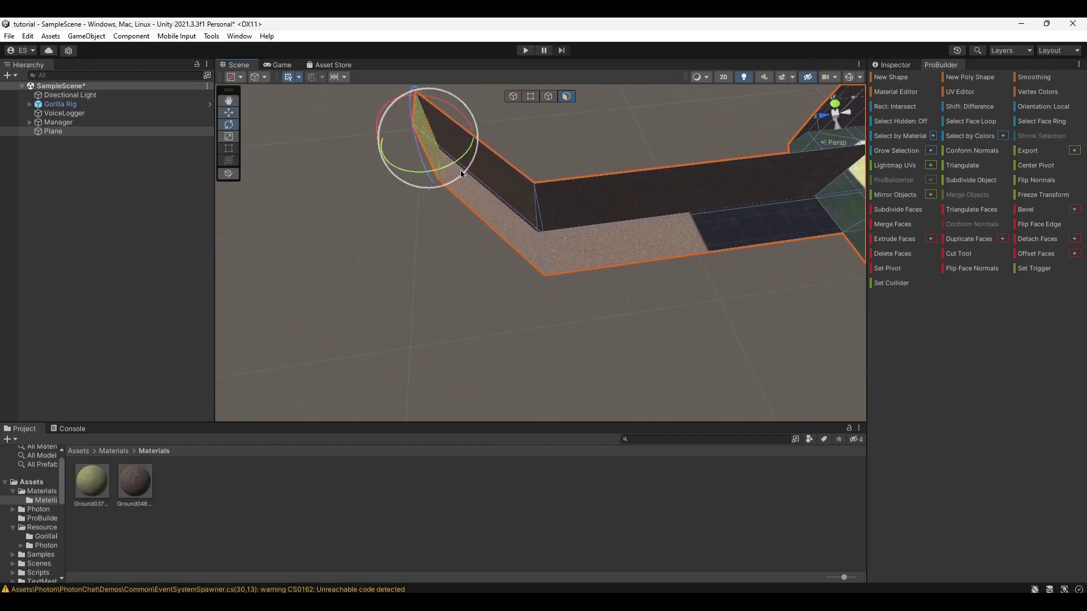
left_click_drag(450, 166, 373, 180)
key("w")
left_click_drag(432, 147, 406, 162)
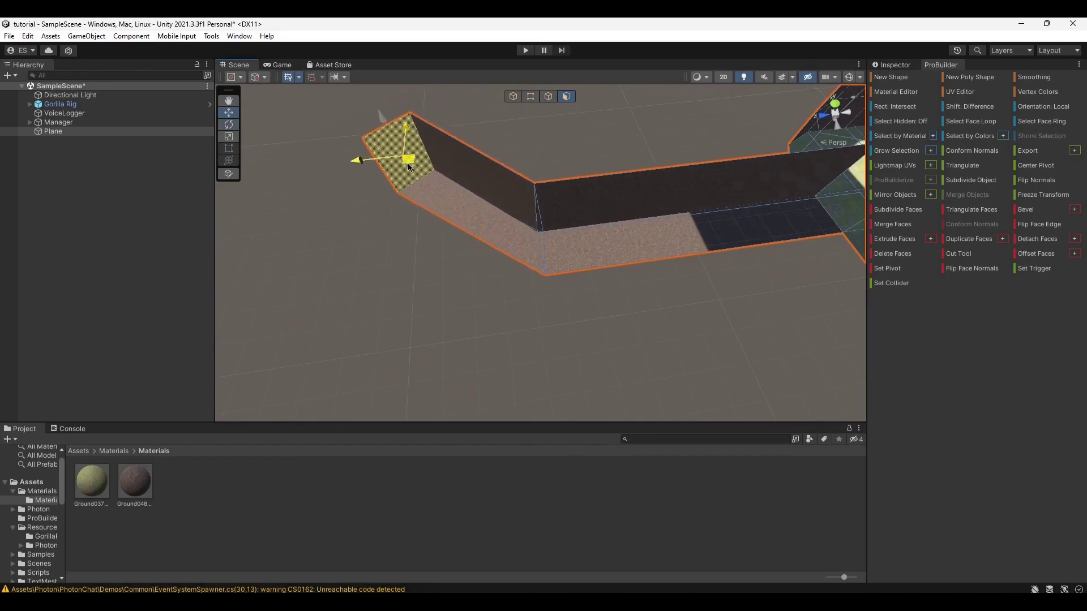
Extrude the tunnel's end face sideways into a third section and stretch it longer.
right_click_drag(611, 196, 552, 156)
left_click_drag(552, 157, 726, 277, "alt")
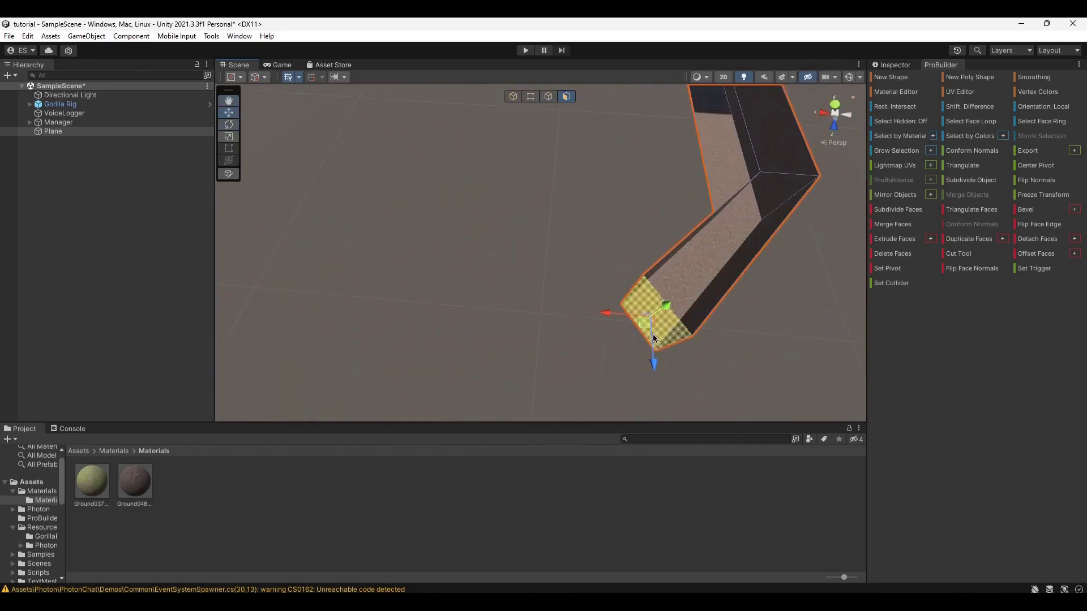
left_click_drag(646, 331, 403, 294, "shift")
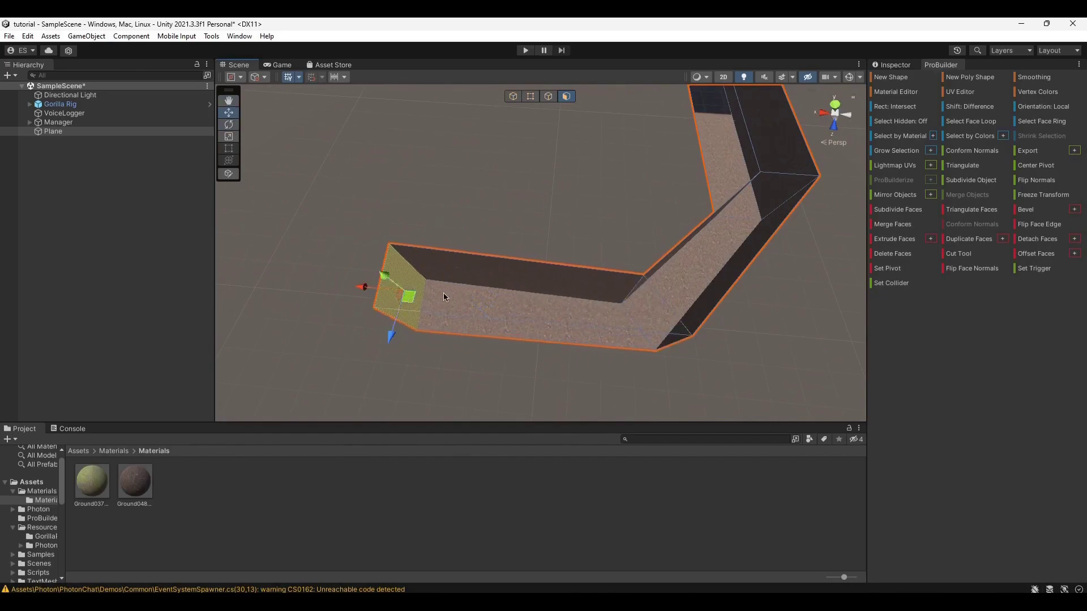
left_click_drag(655, 198, 682, 256, "alt")
left_click_drag(389, 337, 242, 334)
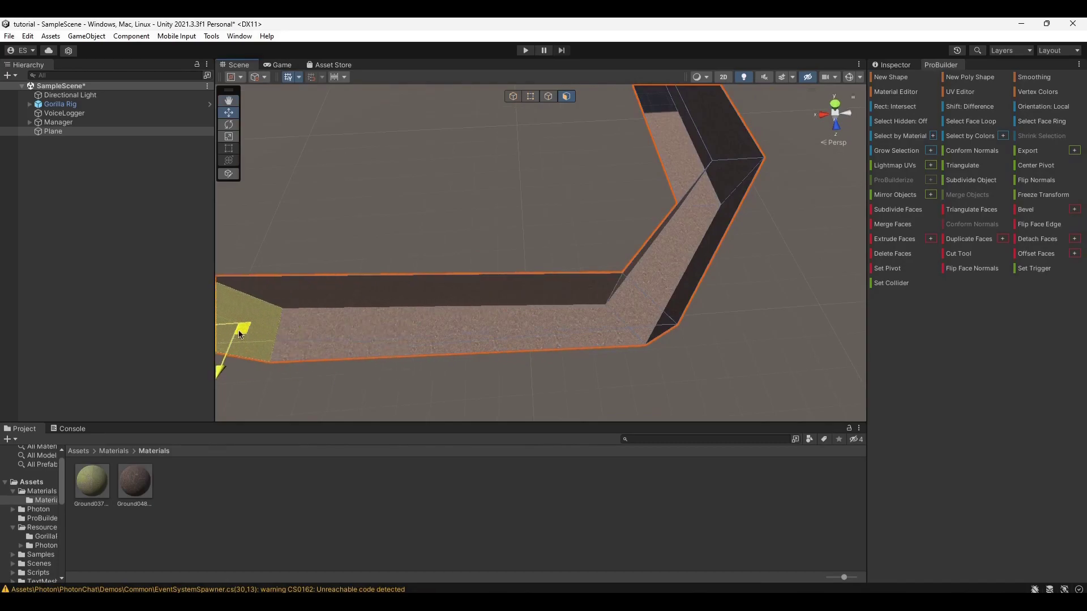
Select a side wall of the tunnel's third section and examine how the tunnel connects to the pit.
right_click_drag(720, 323, 488, 264)
key("d")
scroll(489, 262, "down", 5)
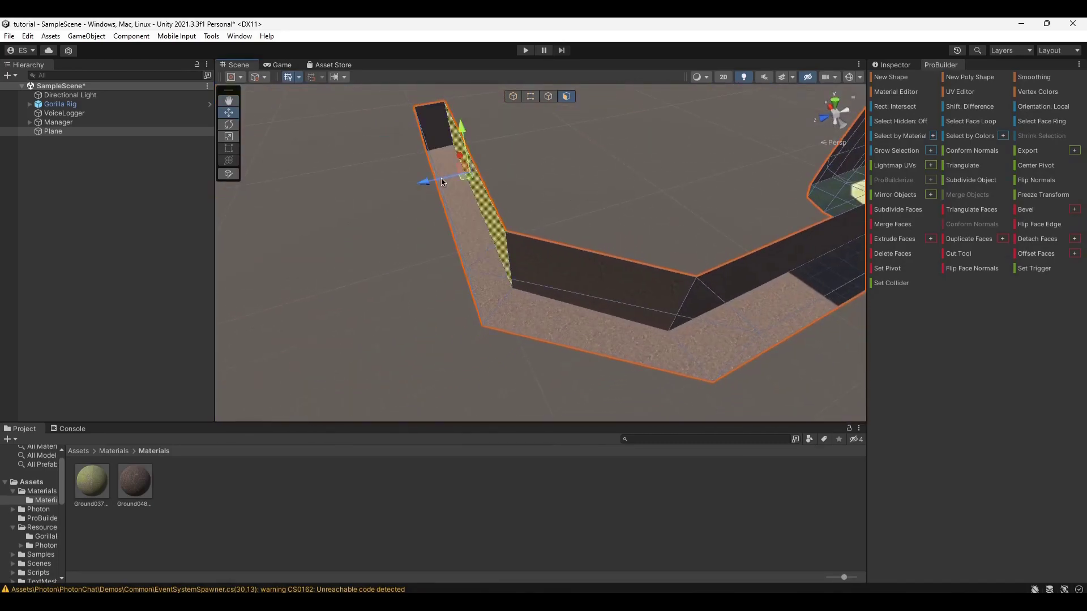
left_click_drag(479, 181, 490, 239)
right_click_drag(489, 238, 763, 221)
key("w")
key("s")
left_click_drag(764, 221, 749, 222, "alt")
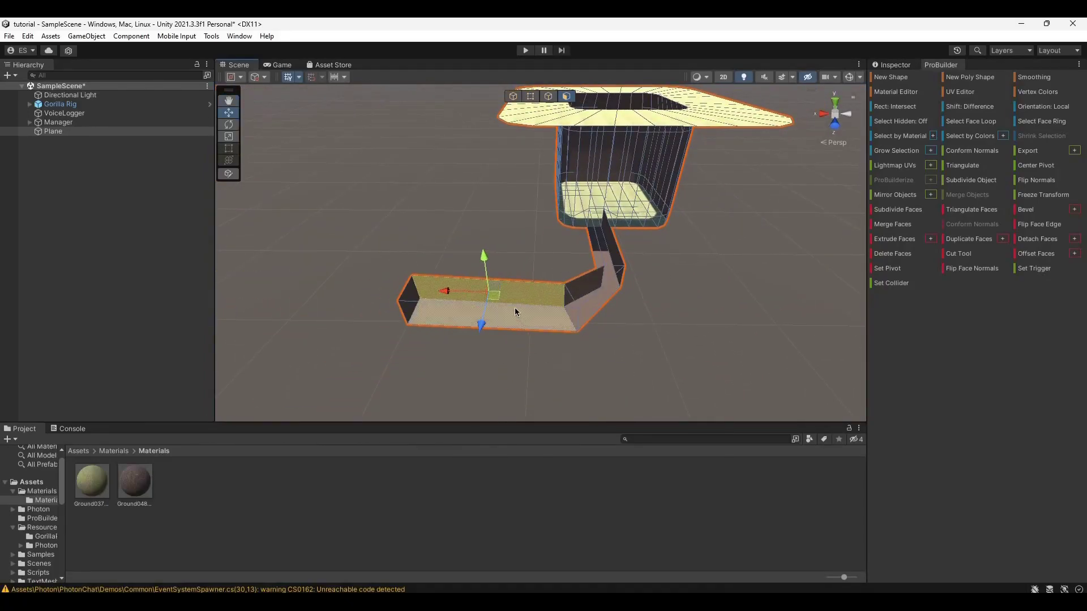
Extrude the tunnel's end face into a fourth angled section and adjust the angle of its end face.
left_click_drag(550, 214, 404, 295, "alt")
key("e")
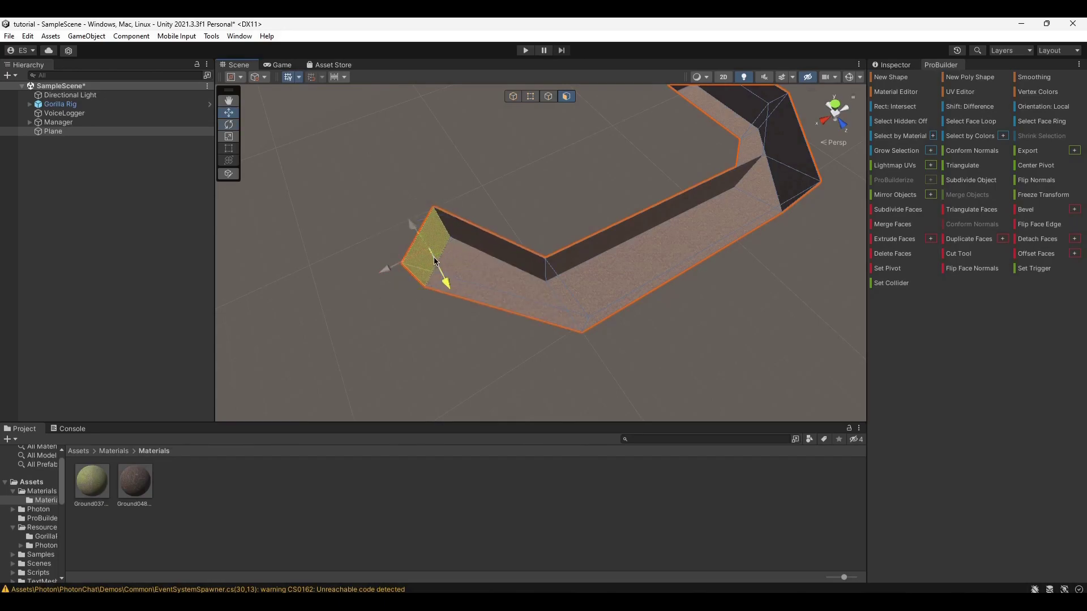
left_click_drag(533, 250, 786, 243, "alt")
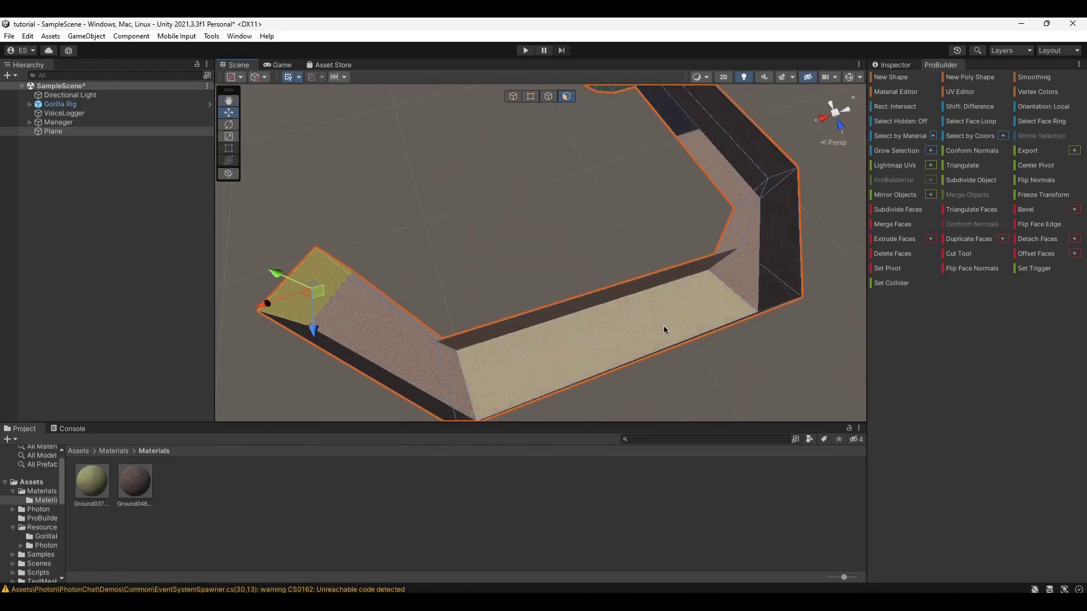
left_click_drag(605, 273, 634, 225, "alt")
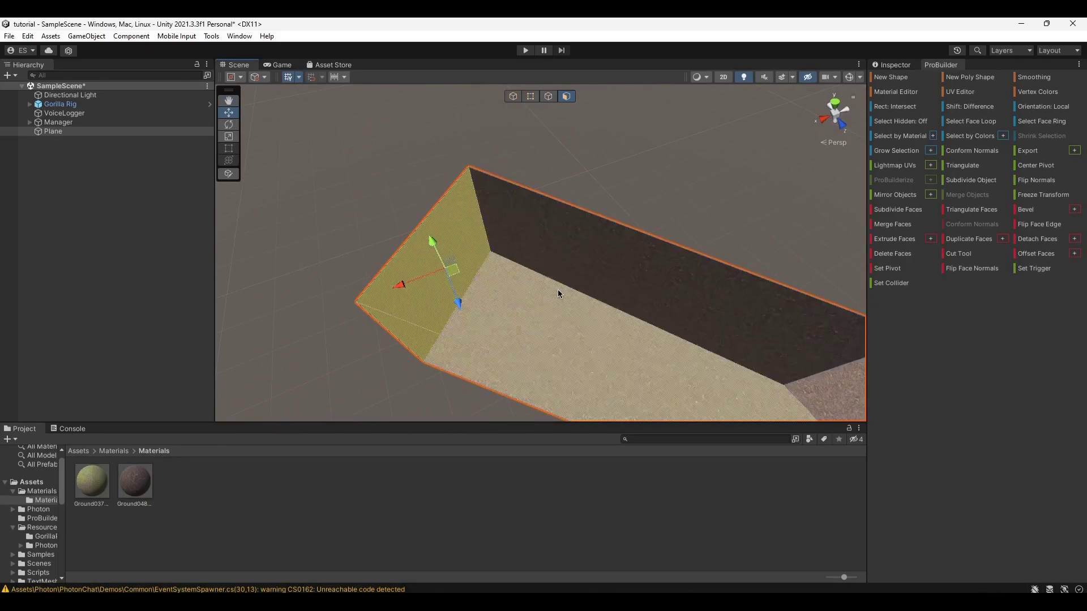
left_click_drag(619, 165, 601, 238, "alt")
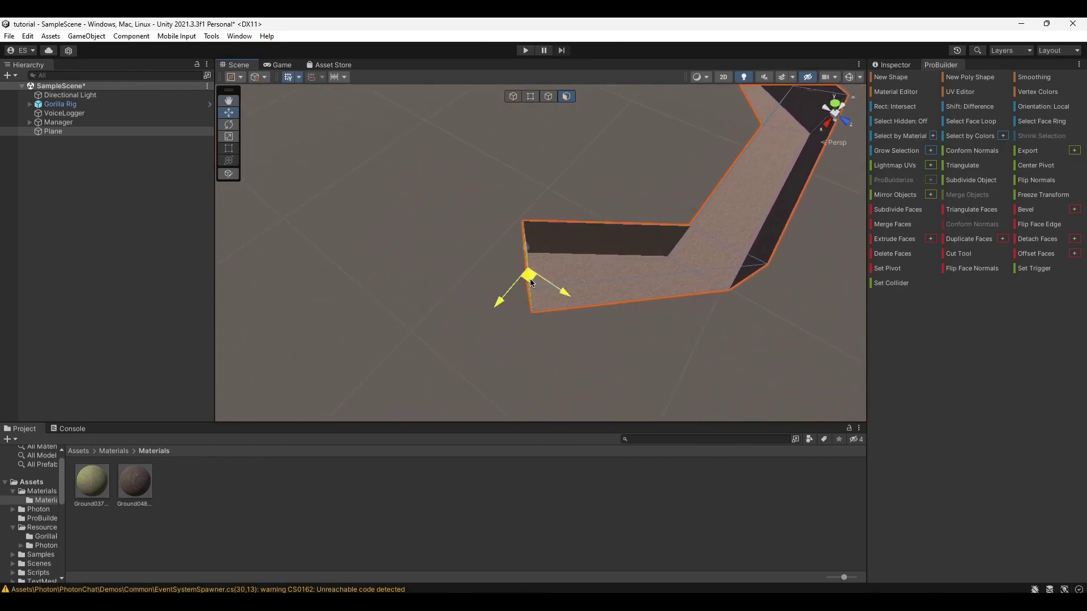
Extrude the tunnel's end once more and pull its side walls outward on both sides to form a wide room.
left_click_drag(531, 283, 301, 283, "shift")
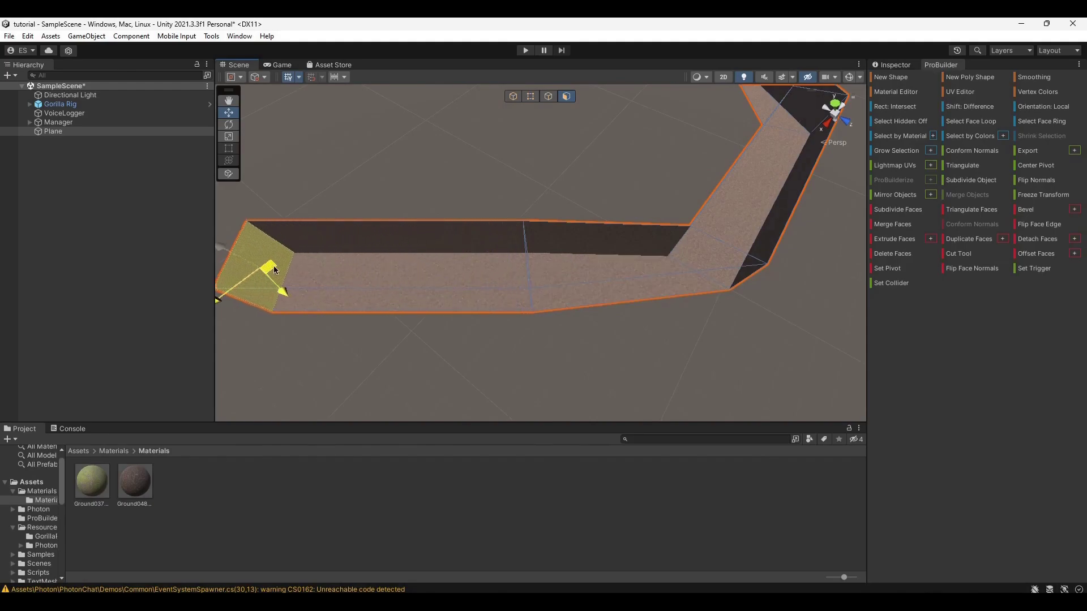
left_click_drag(437, 242, 279, 240, "alt")
left_click_drag(534, 242, 656, 245)
left_click(454, 244)
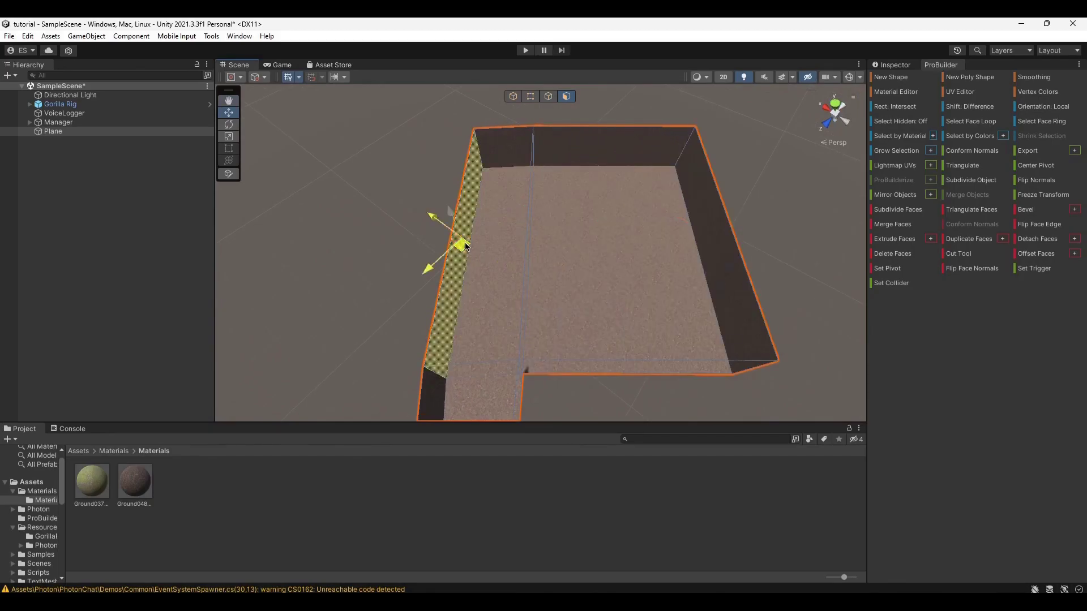
left_click_drag(455, 244, 282, 243, "shift")
Select the room's floor and wall faces and detach them into a separate object.
right_click_drag(578, 242, 660, 157)
key("w")
left_click(660, 158)
right_click_drag(543, 225, 453, 193)
left_click(460, 188, "shift")
left_click(430, 198, "shift")
right_click_drag(636, 231, 518, 187)
left_click(518, 184, "shift")
left_click(646, 181, "shift")
left_click(802, 220, "shift")
left_click(845, 237, "shift")
right_click_drag(846, 238, 893, 202)
right_click_drag(680, 204, 1003, 146)
left_click(453, 142, "shift")
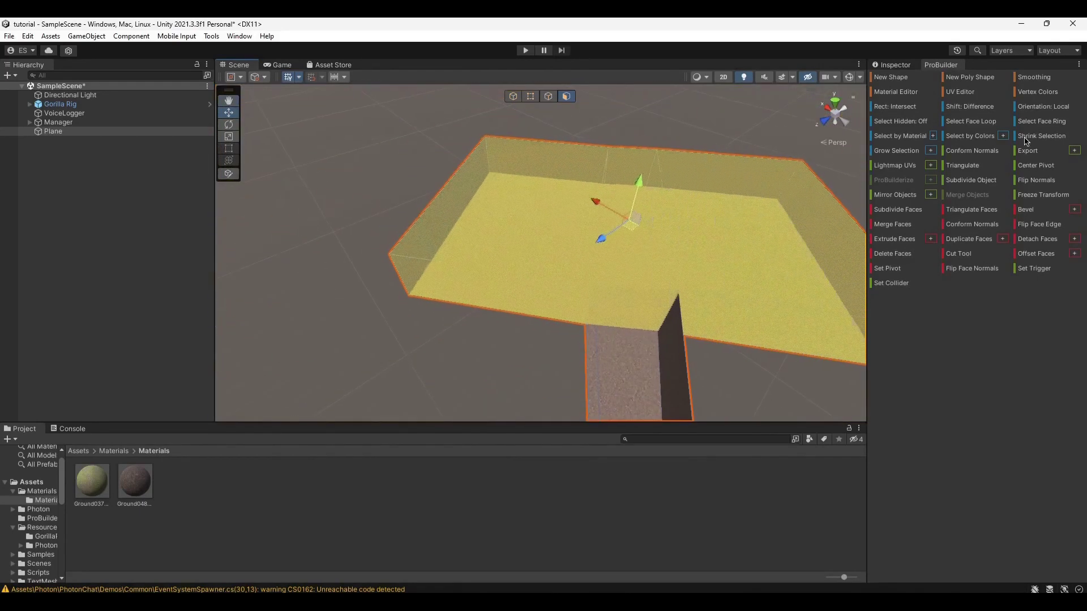
left_click(1036, 245)
right_click_drag(631, 226, 715, 223)
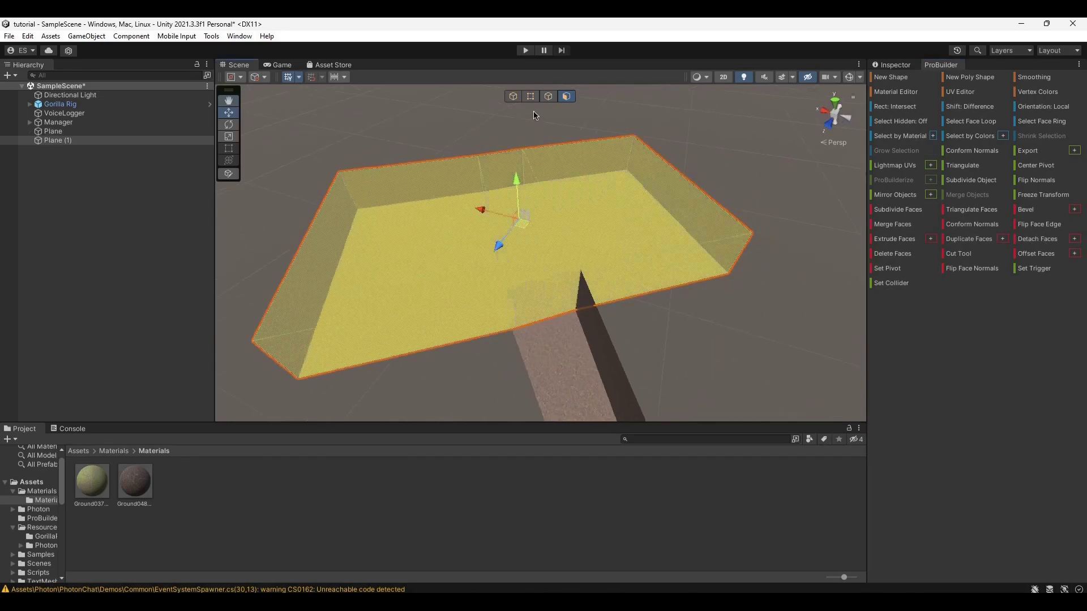
Check that the room is a separate object by trial-moving it and selecting the room and main map in turn.
left_click(514, 98)
left_click_drag(521, 225, 498, 129)
right_click_drag(552, 188, 687, 245)
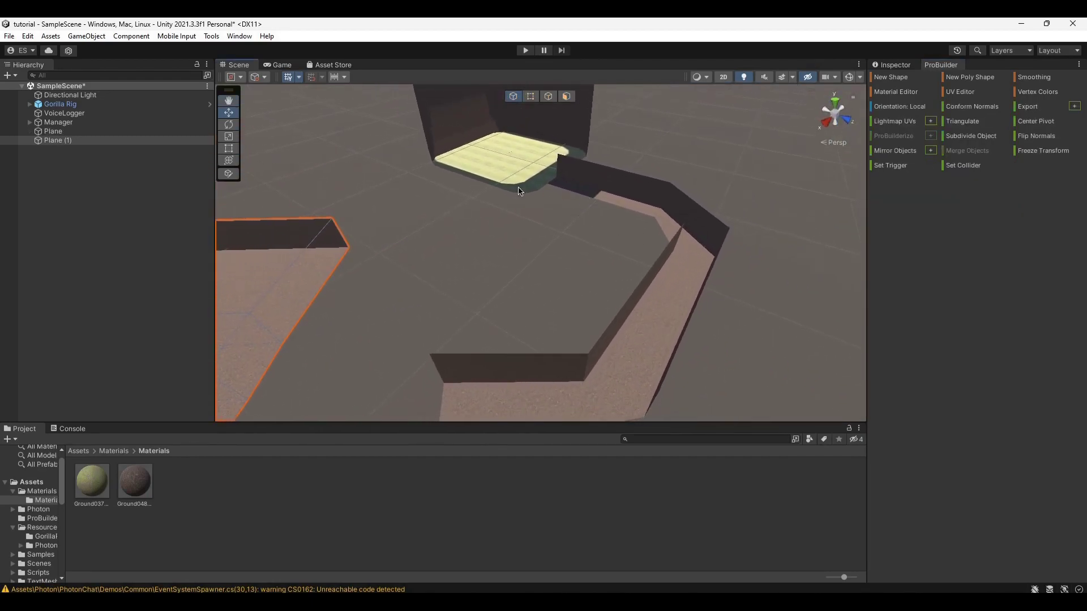
left_click(566, 97)
left_click(670, 354)
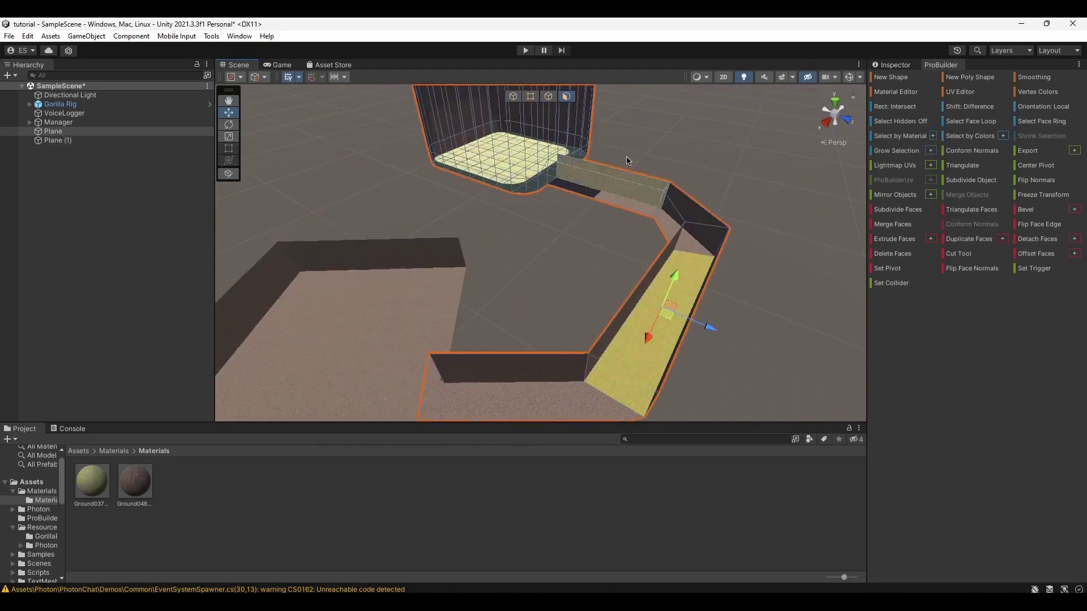
left_click(515, 100)
right_click_drag(603, 327, 566, 255)
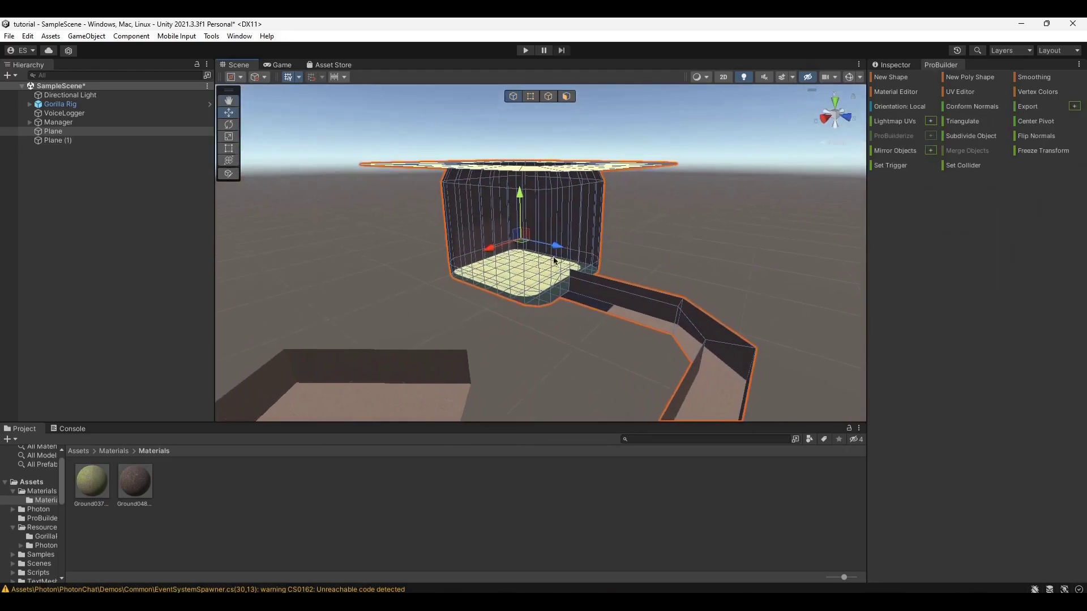
left_click(795, 222)
right_click_drag(795, 223, 523, 319)
left_click(523, 319)
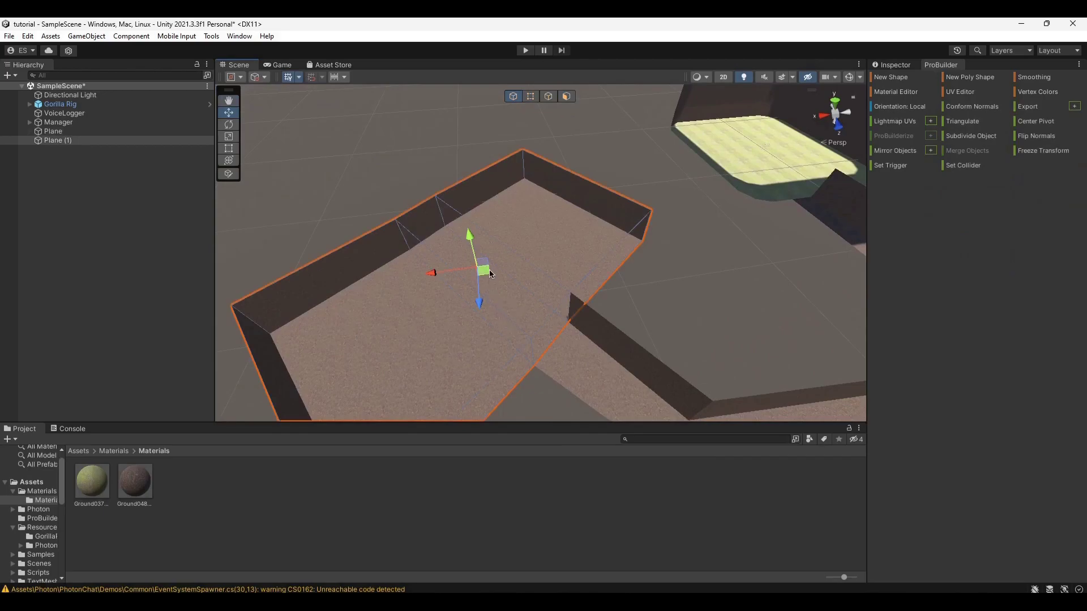
Look over the room, tunnel and pit from several sides, returning to face selection.
right_click_drag(728, 265, 218, 165)
left_click(674, 294)
right_click_drag(3, 138, 836, 198)
right_click_drag(730, 291, 376, 284)
left_click(566, 96)
left_click(559, 228)
mouse_move(559, 229)
right_mouse_down()
mouse_move(526, 214)
mouse_move(566, 198)
mouse_move(563, 218)
right_mouse_up()
left_click(509, 351)
right_click_drag(509, 352, 612, 316)
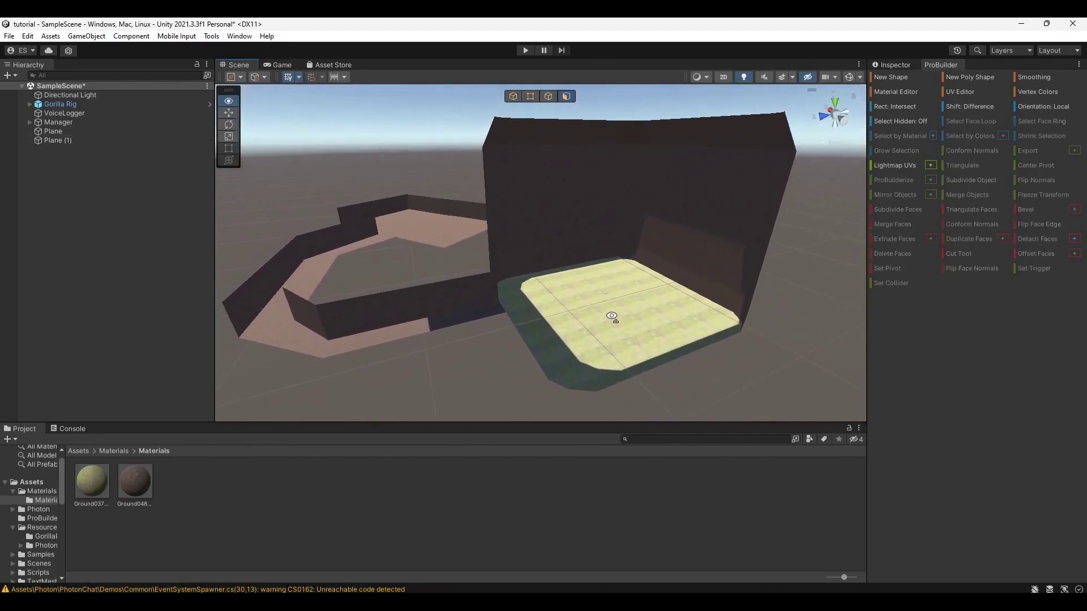